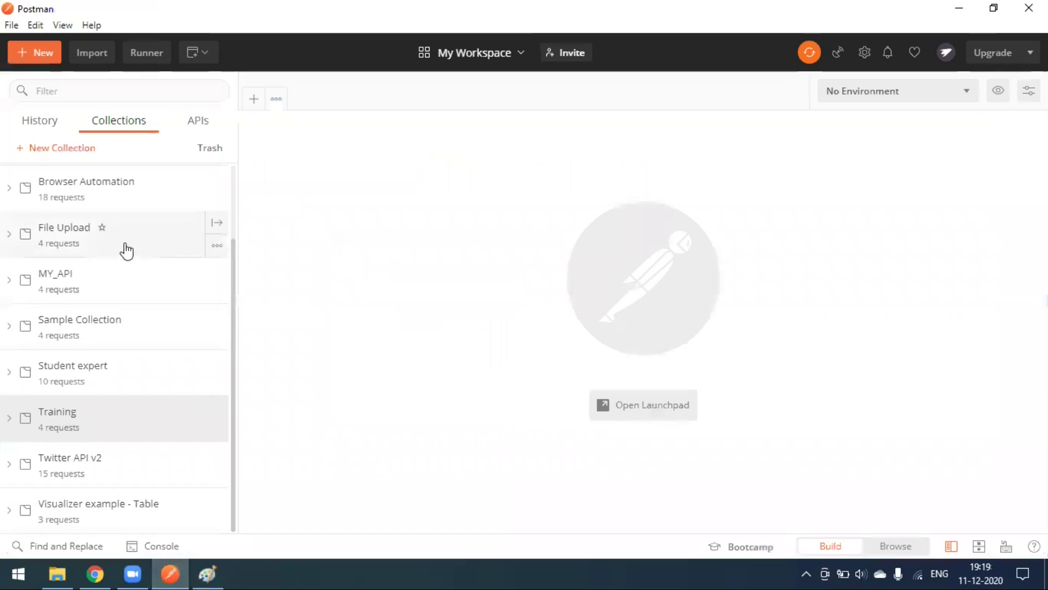
Step: Create a collection named "A Collection" and open a blank request
{"action": "left_click", "coordinate": [72, 150]}
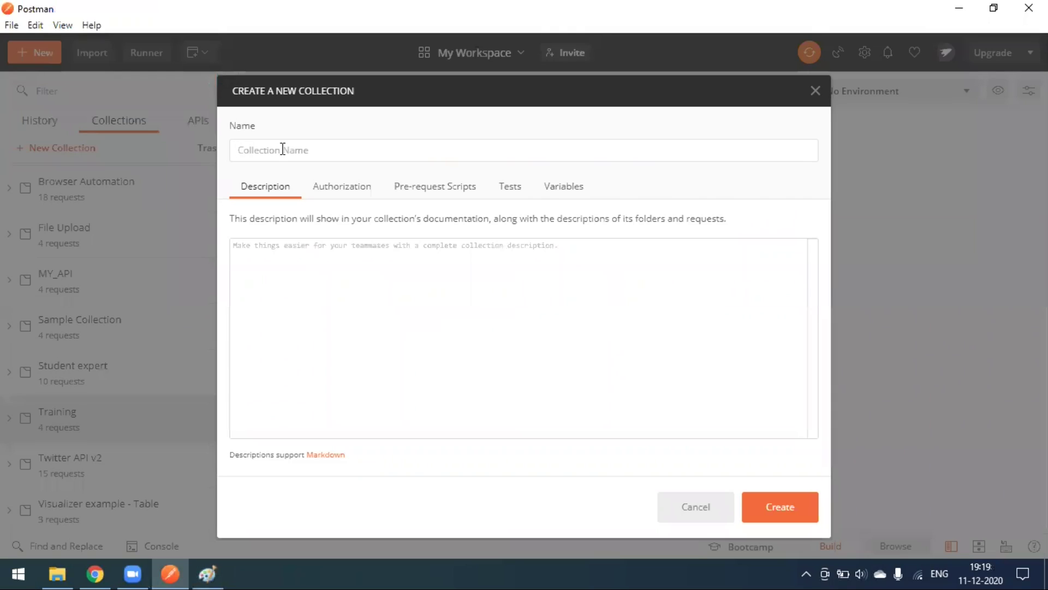
{"action": "type", "text": "A Collection"}
{"action": "left_click", "coordinate": [775, 515]}
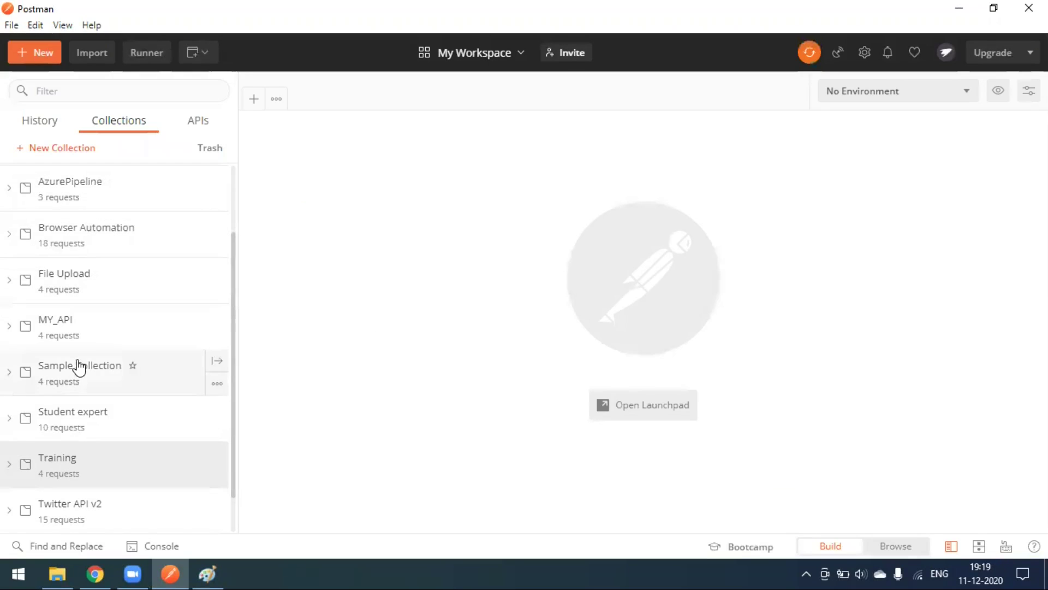
{"action": "scroll", "coordinate": [84, 356], "scroll_direction": "up", "scroll_amount": 2}
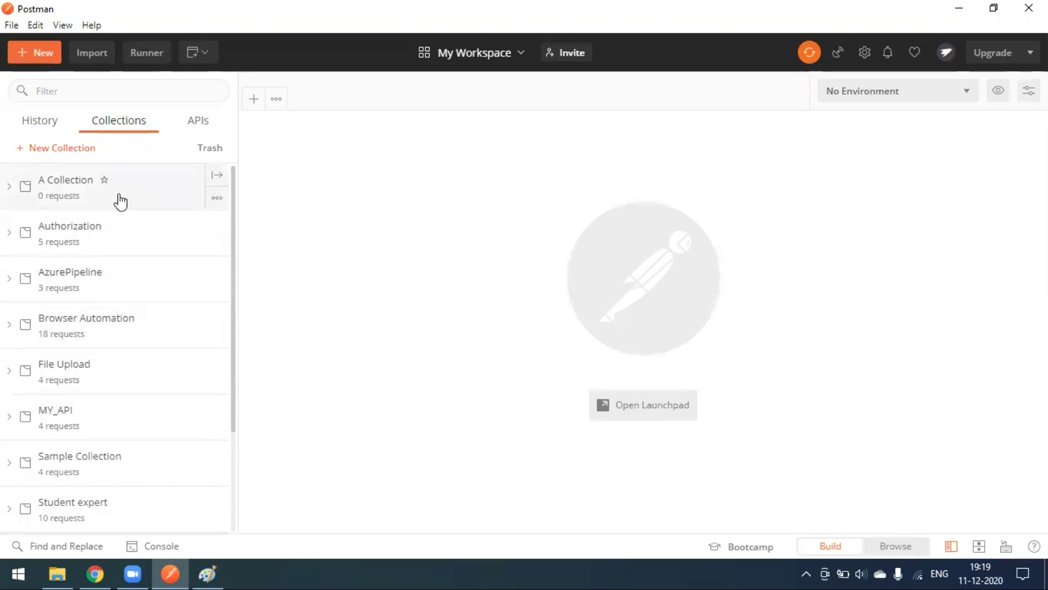
{"action": "left_click", "coordinate": [255, 100]}
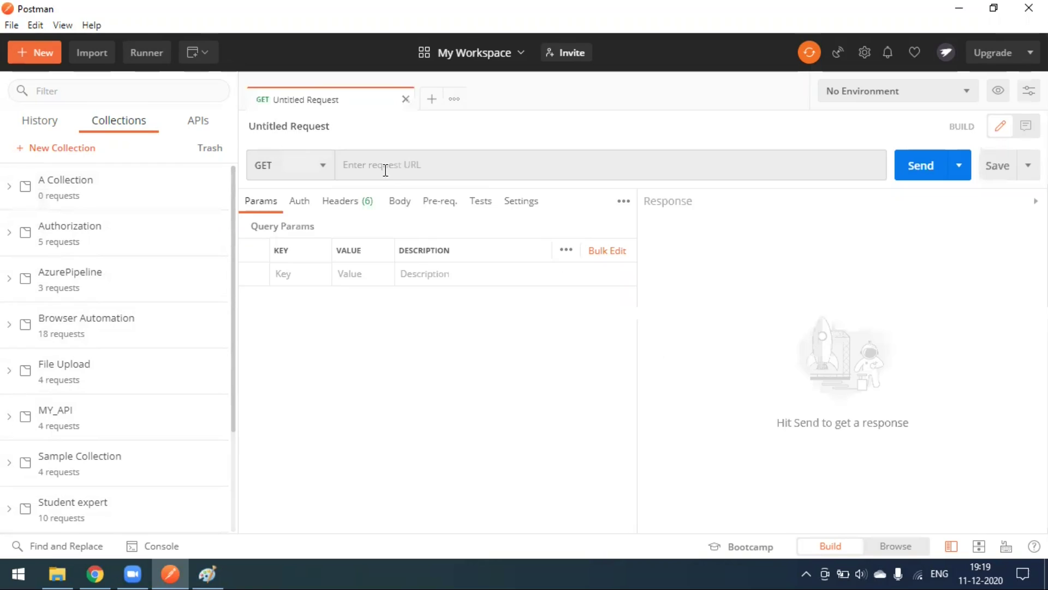
Step: Switch to Chrome and search Google for "sample api endpoint" in a new browser tab
{"action": "left_click", "coordinate": [95, 573]}
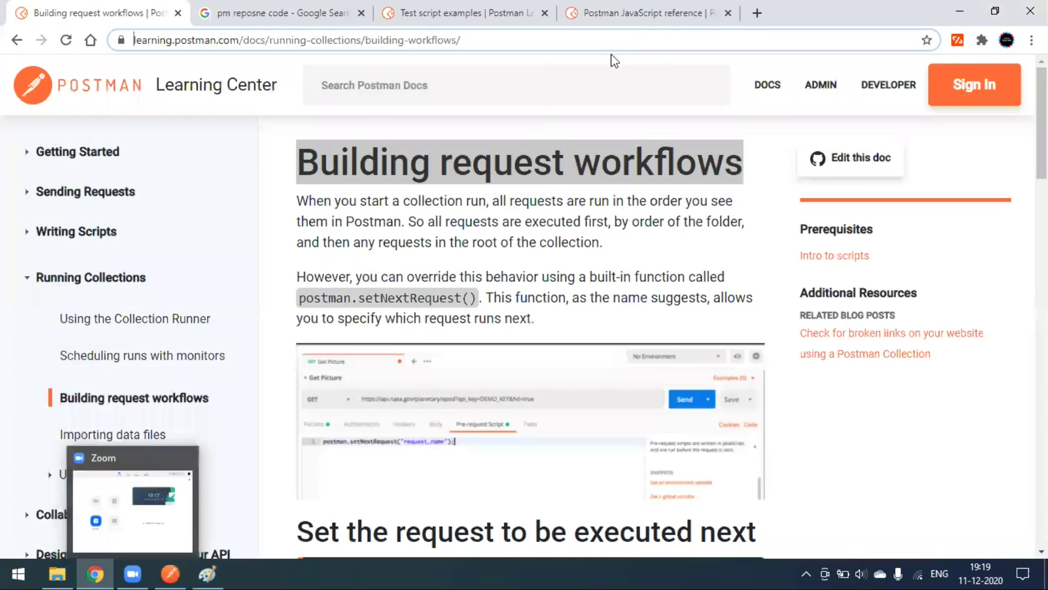
{"action": "left_click", "coordinate": [758, 13]}
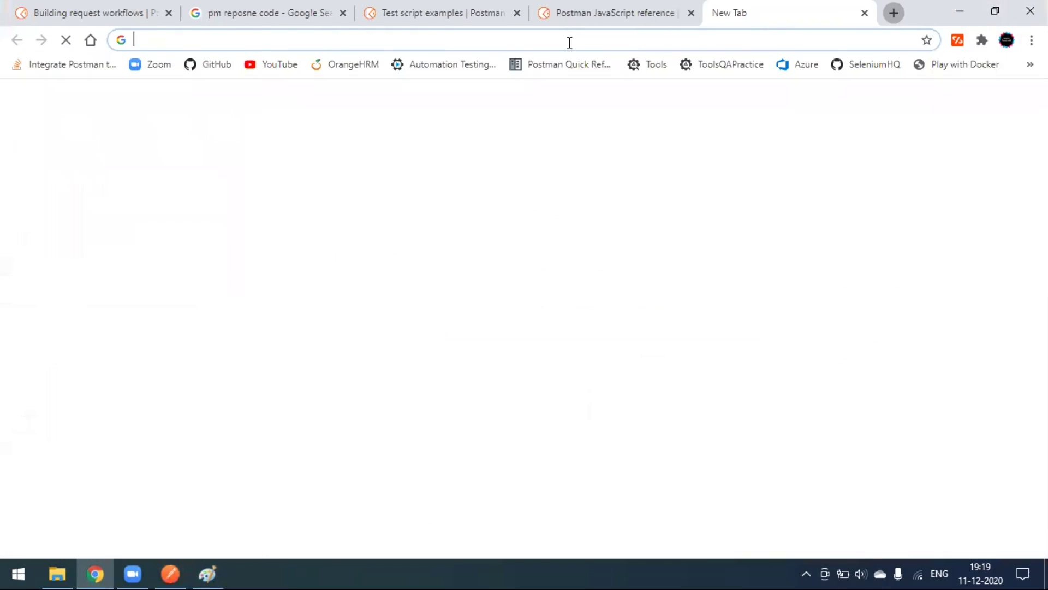
{"action": "left_click", "coordinate": [397, 44]}
{"action": "type", "text": "api"}
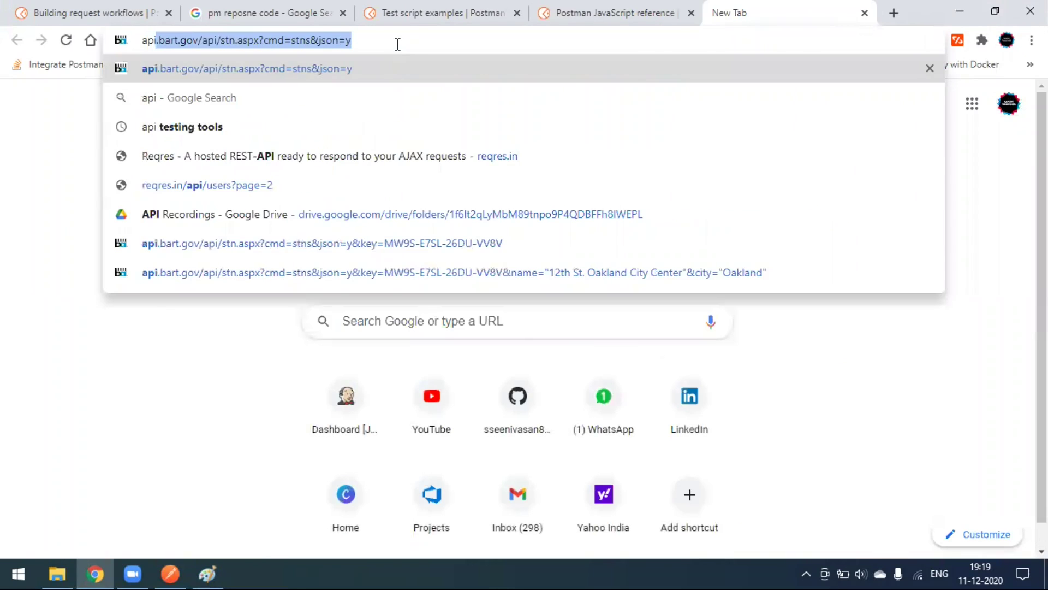
{"action": "key", "text": "BackSpace"}
{"action": "key", "text": "BackSpace"}
{"action": "key", "text": "BackSpace"}
{"action": "key", "text": "BackSpace"}
{"action": "type", "text": "samp"}
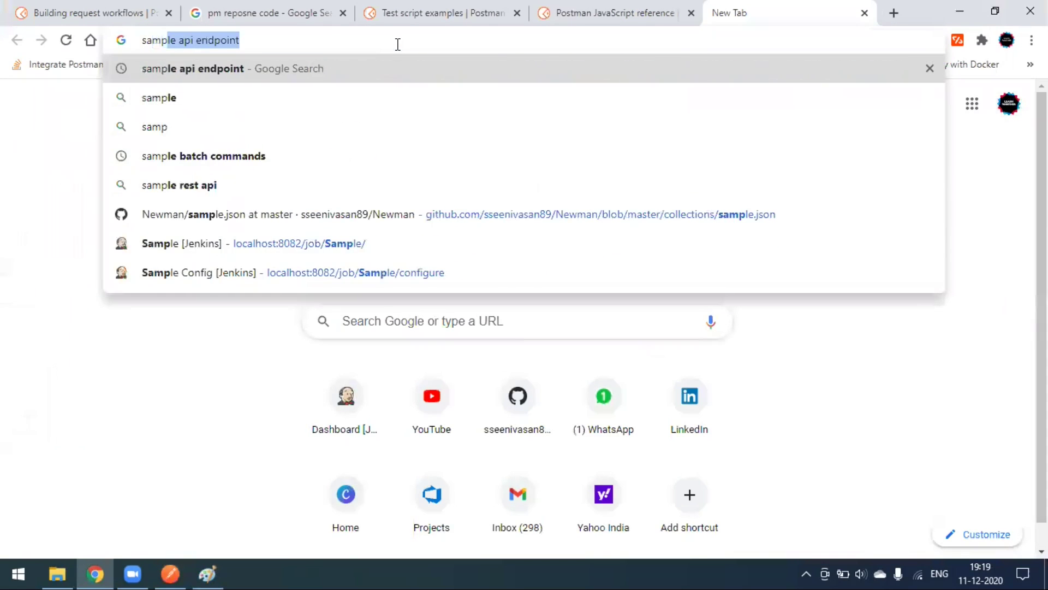
{"action": "key", "text": "Return"}
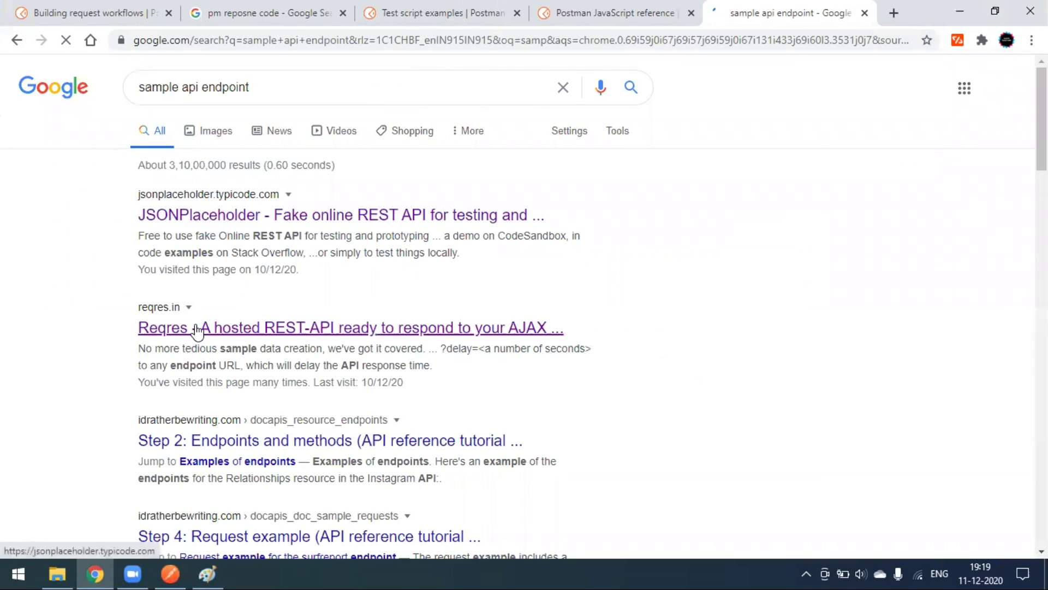
Step: Open the Reqres site from the results and copy the full address of its /api/users?page=2 list users endpoint
{"action": "left_click", "coordinate": [198, 327]}
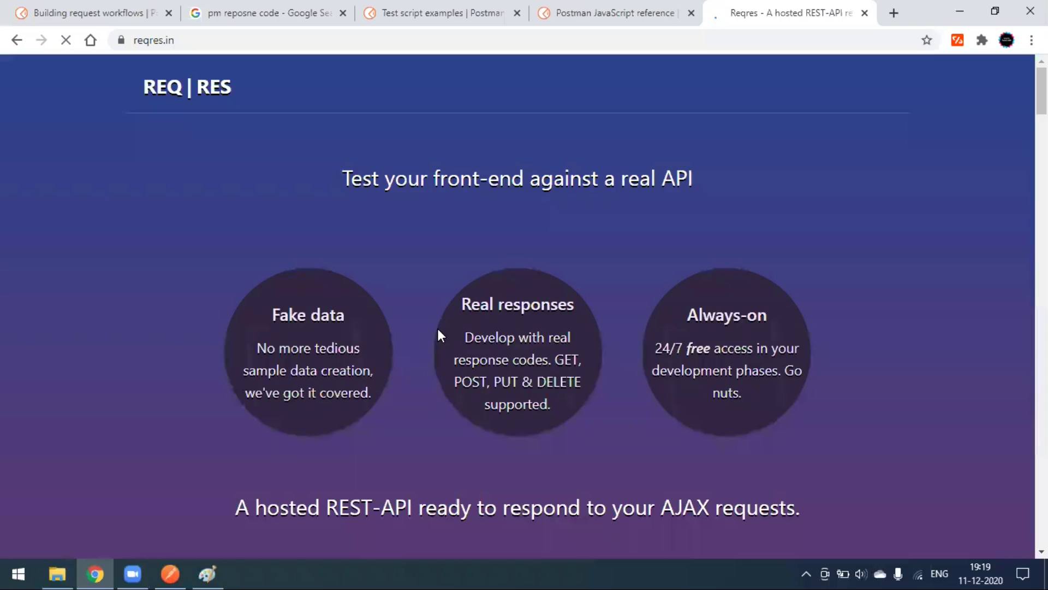
{"action": "scroll", "coordinate": [432, 342], "scroll_direction": "down", "scroll_amount": 5}
{"action": "scroll", "coordinate": [424, 353], "scroll_direction": "down", "scroll_amount": 7}
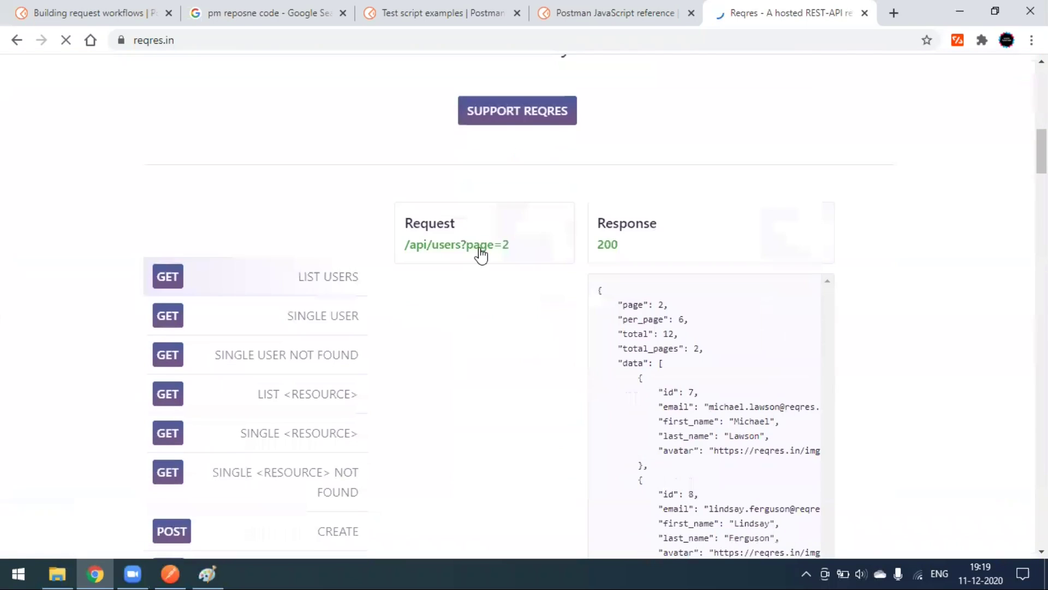
{"action": "left_click", "coordinate": [480, 251]}
{"action": "left_click", "coordinate": [552, 38]}
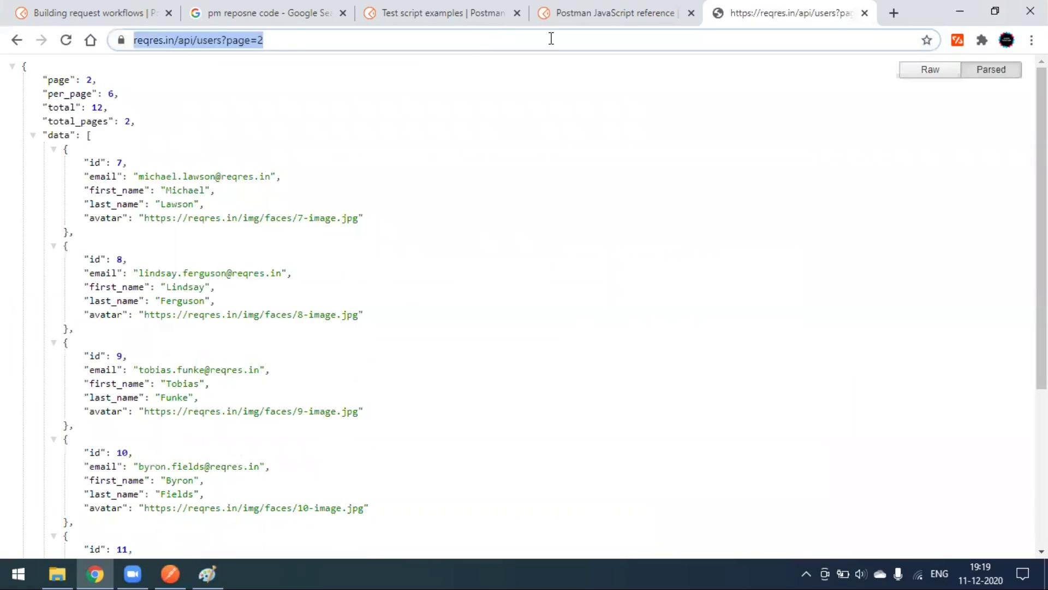
{"action": "left_click", "coordinate": [552, 38]}
{"action": "key", "text": "ctrl+a"}
{"action": "key", "text": "ctrl+c"}
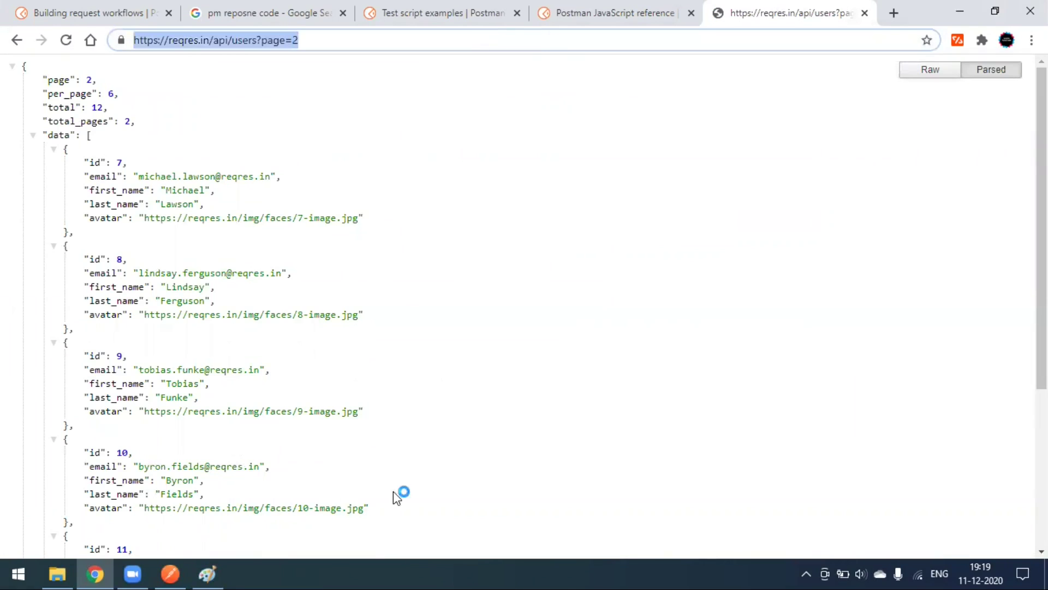
{"action": "left_click", "coordinate": [170, 573]}
{"action": "left_click", "coordinate": [393, 161]}
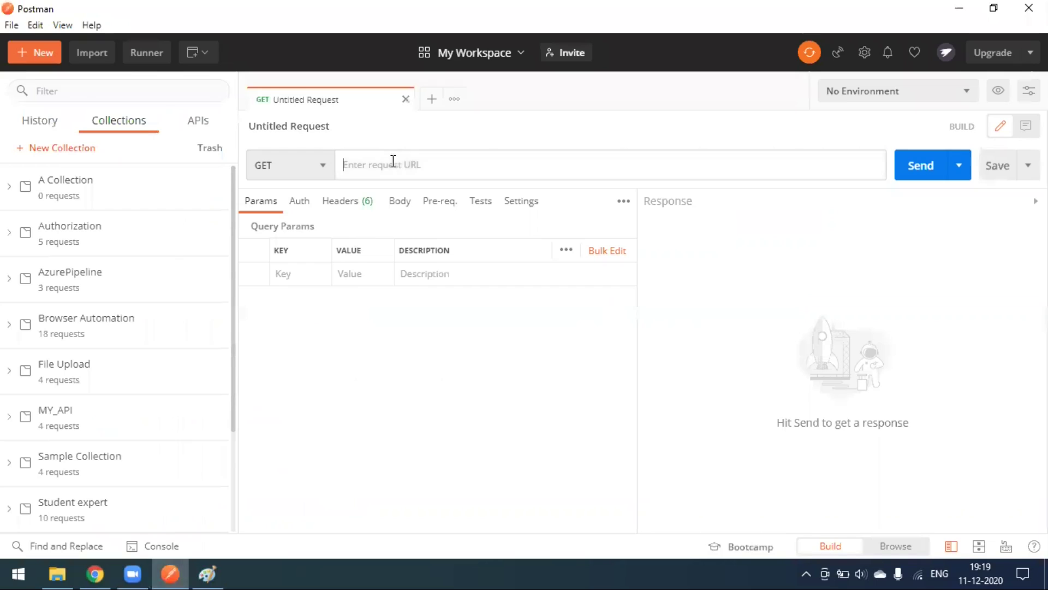
{"action": "key", "text": "ctrl+v"}
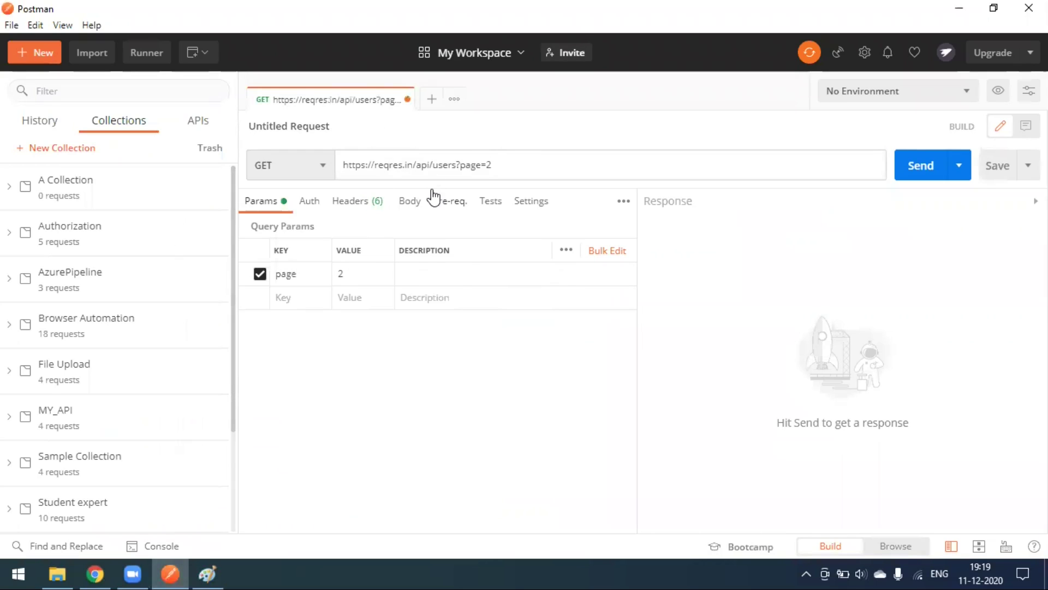
Step: Save the request under the name "Test 1" in A Collection
{"action": "left_click", "coordinate": [988, 165]}
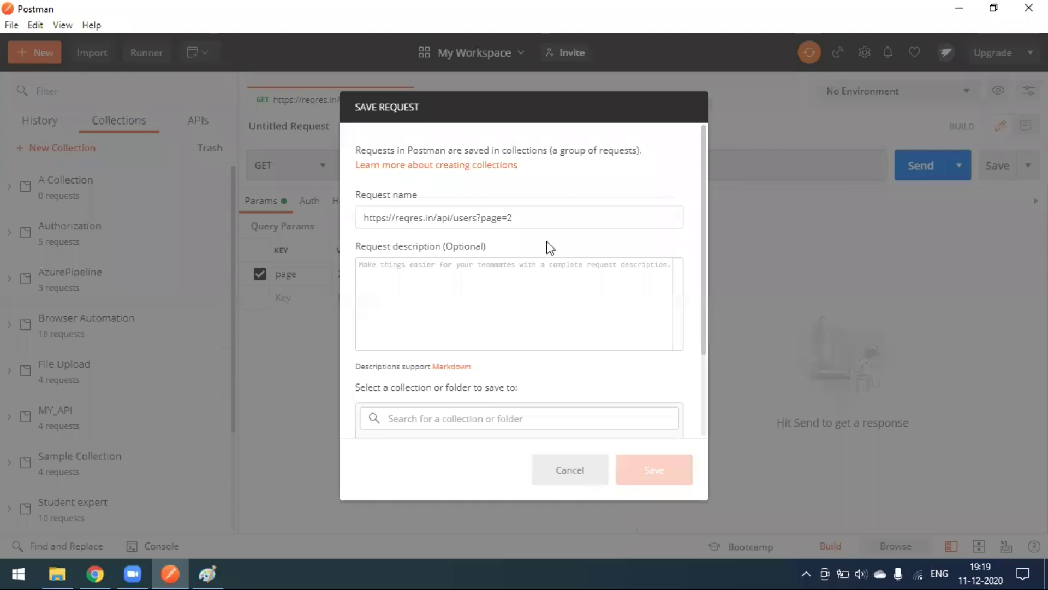
{"action": "left_click_drag", "start_coordinate": [544, 218], "coordinate": [276, 221]}
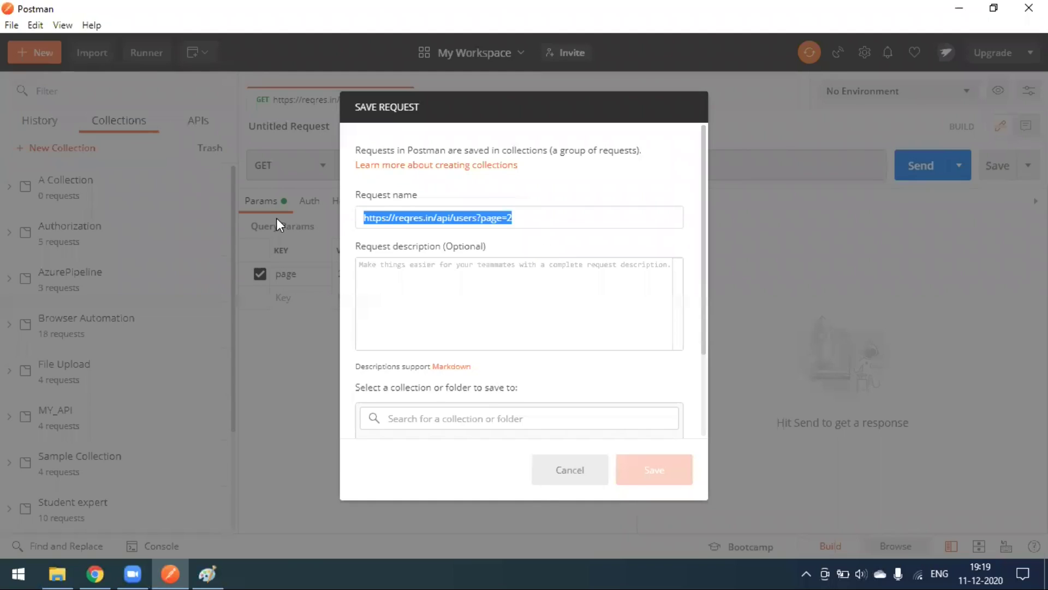
{"action": "type", "text": "Test 1"}
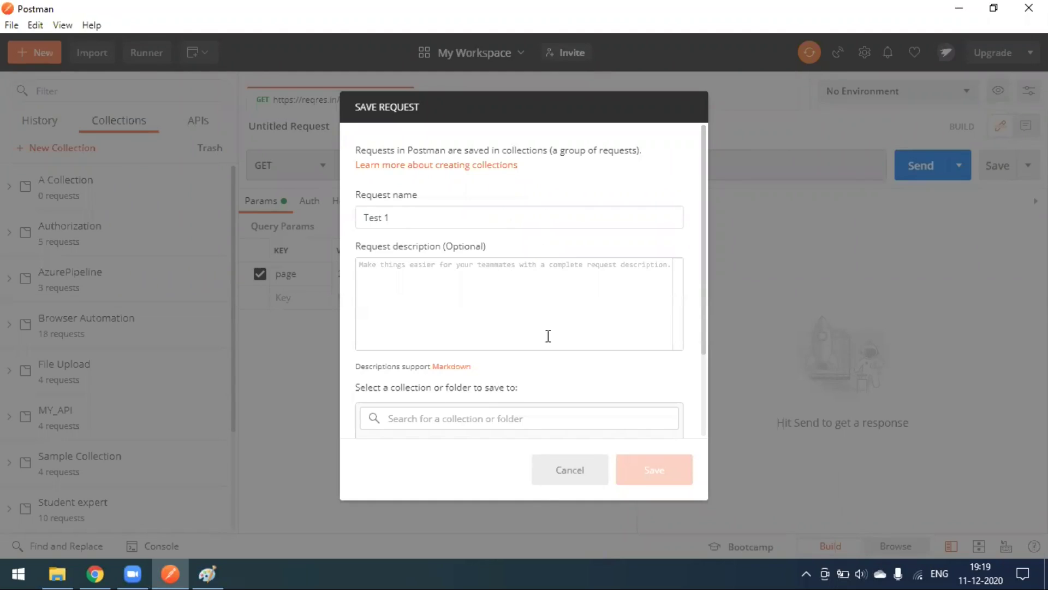
{"action": "scroll", "coordinate": [548, 336], "scroll_direction": "down", "scroll_amount": 6}
{"action": "scroll", "coordinate": [466, 379], "scroll_direction": "up", "scroll_amount": 4}
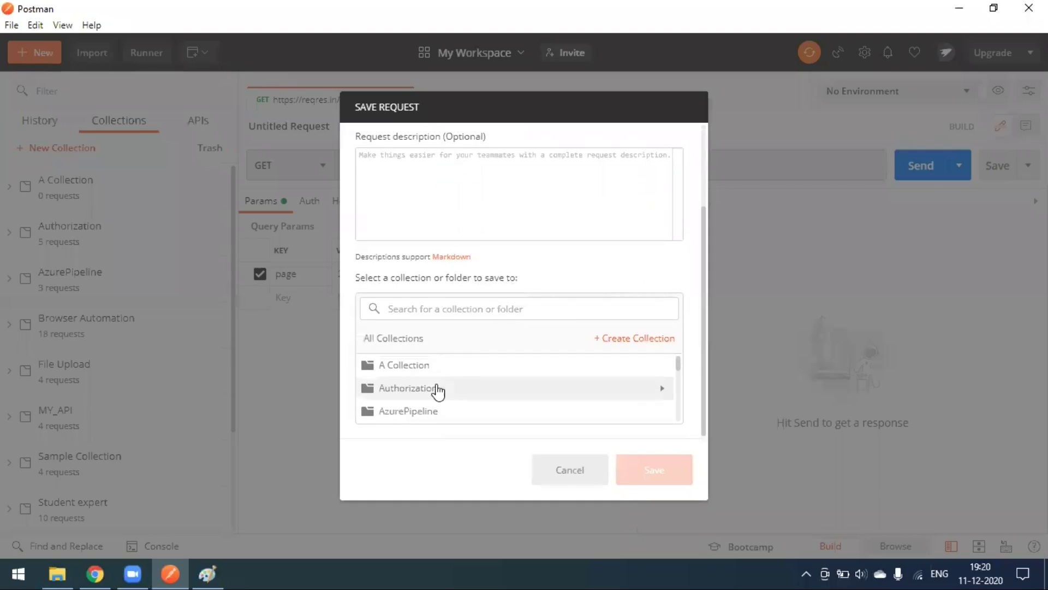
{"action": "left_click", "coordinate": [415, 371]}
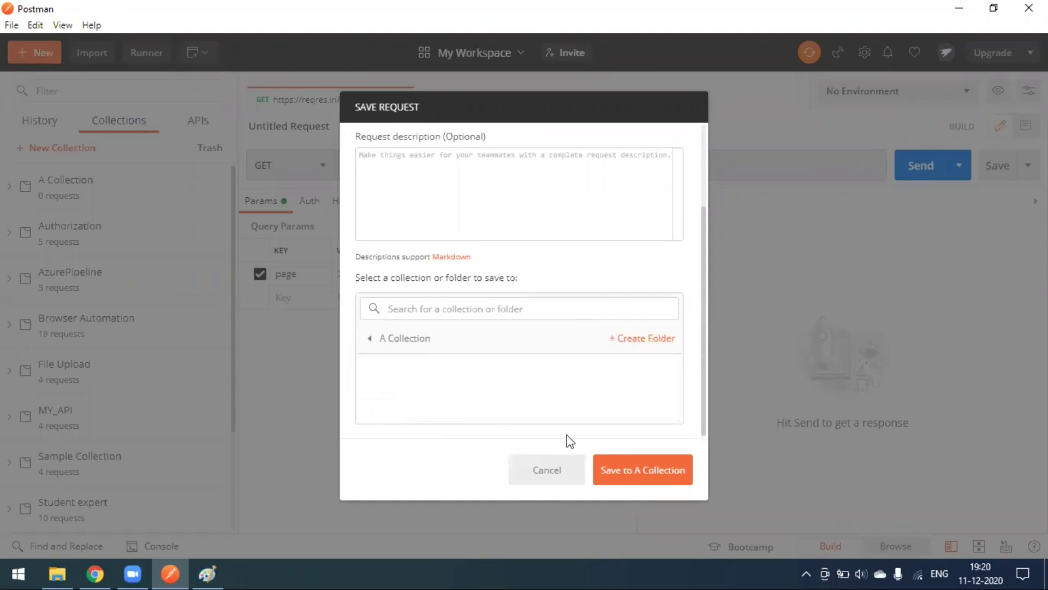
{"action": "left_click", "coordinate": [615, 474]}
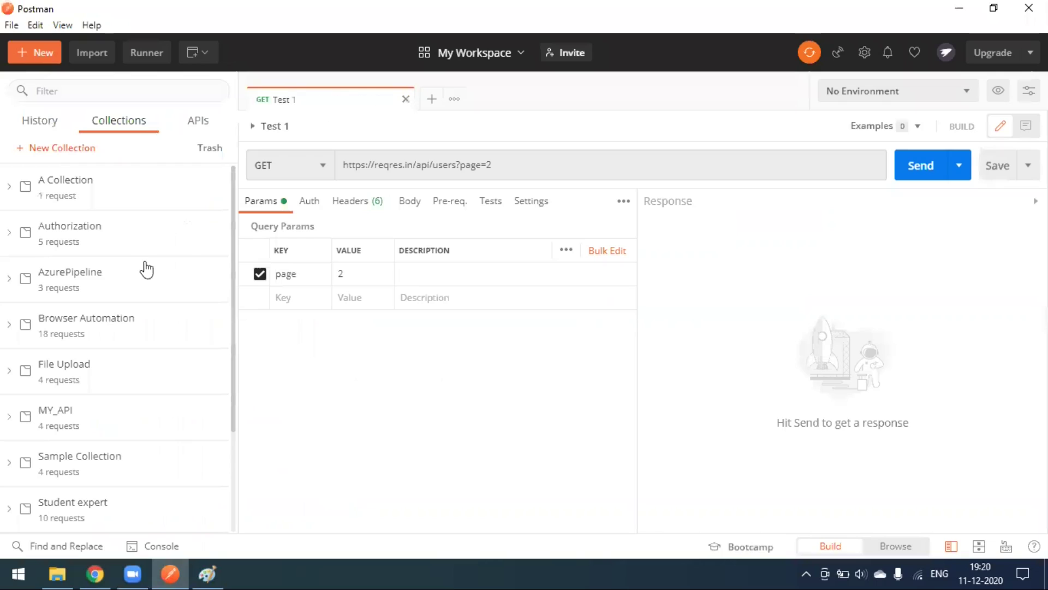
Step: Expand A Collection to show its saved requests
{"action": "left_click", "coordinate": [128, 200]}
{"action": "left_click", "coordinate": [118, 206]}
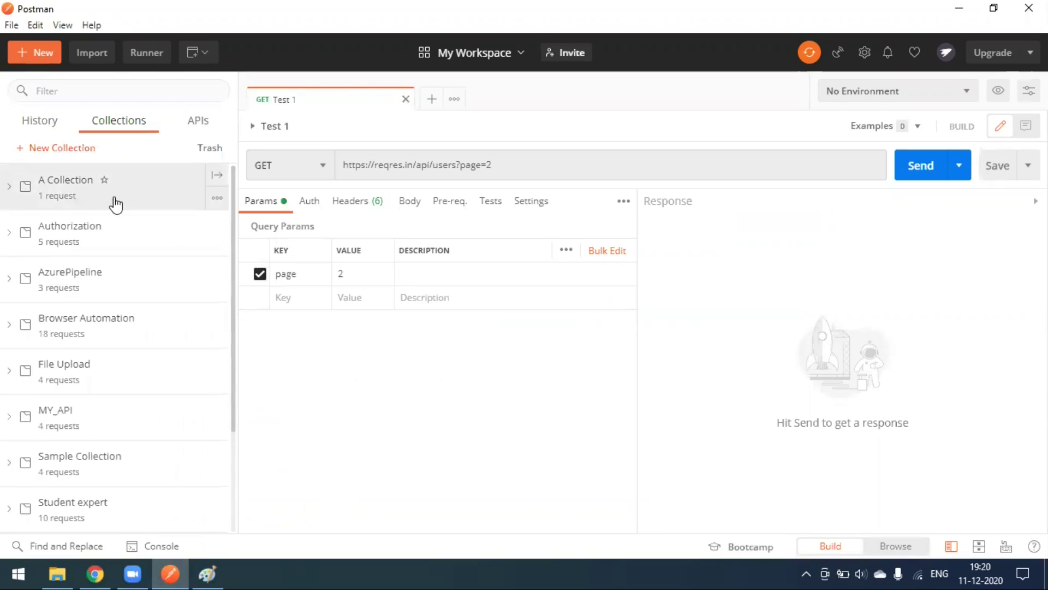
{"action": "left_click", "coordinate": [116, 205]}
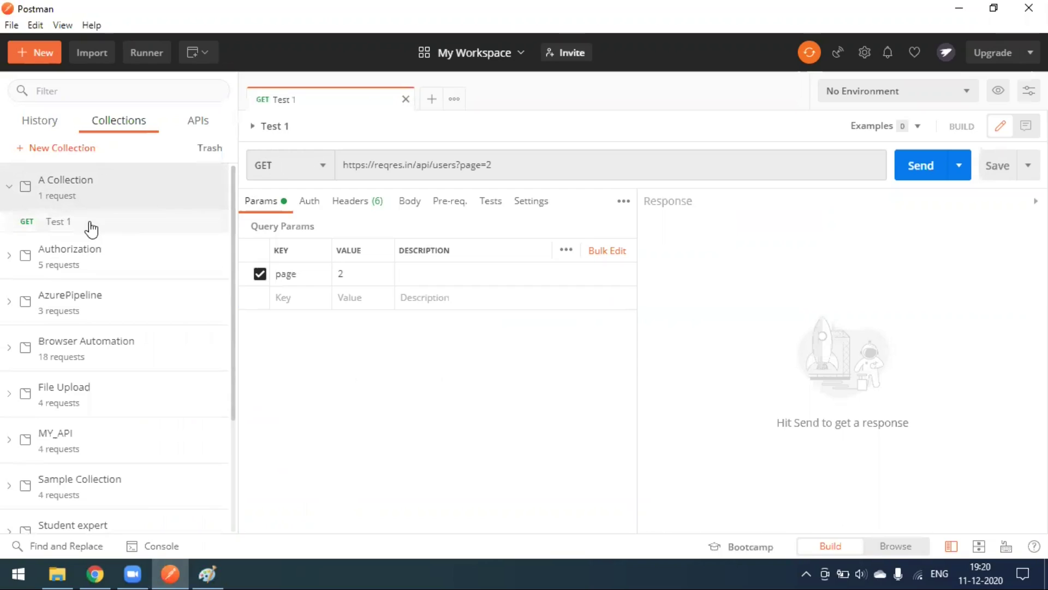
Step: Copy the Test 1 request's URL into a new GET request
{"action": "left_click", "coordinate": [524, 164]}
{"action": "key", "text": "ctrl+a"}
{"action": "key", "text": "ctrl+c"}
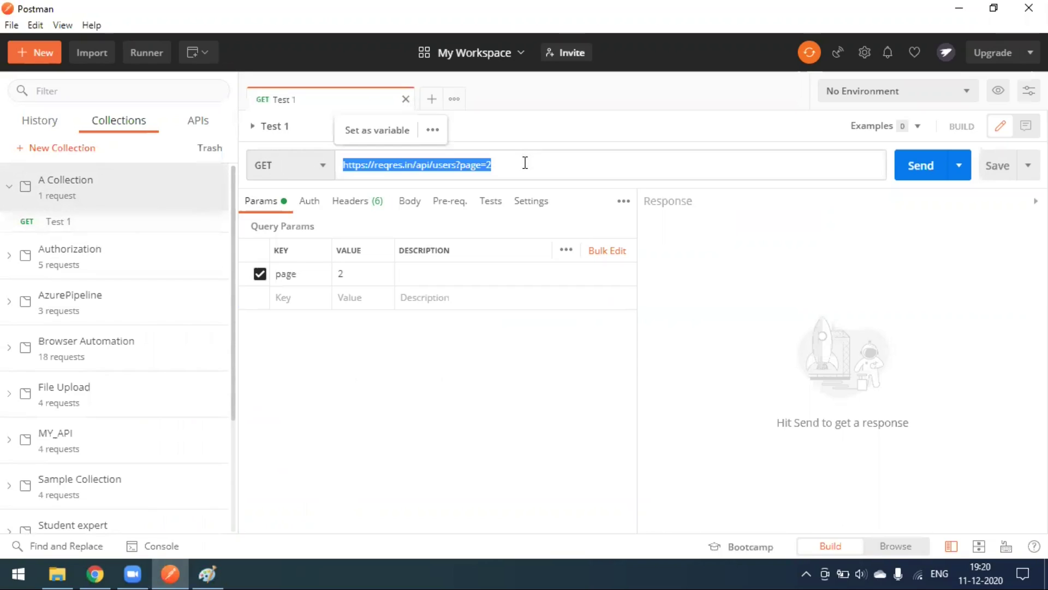
{"action": "left_click", "coordinate": [431, 99]}
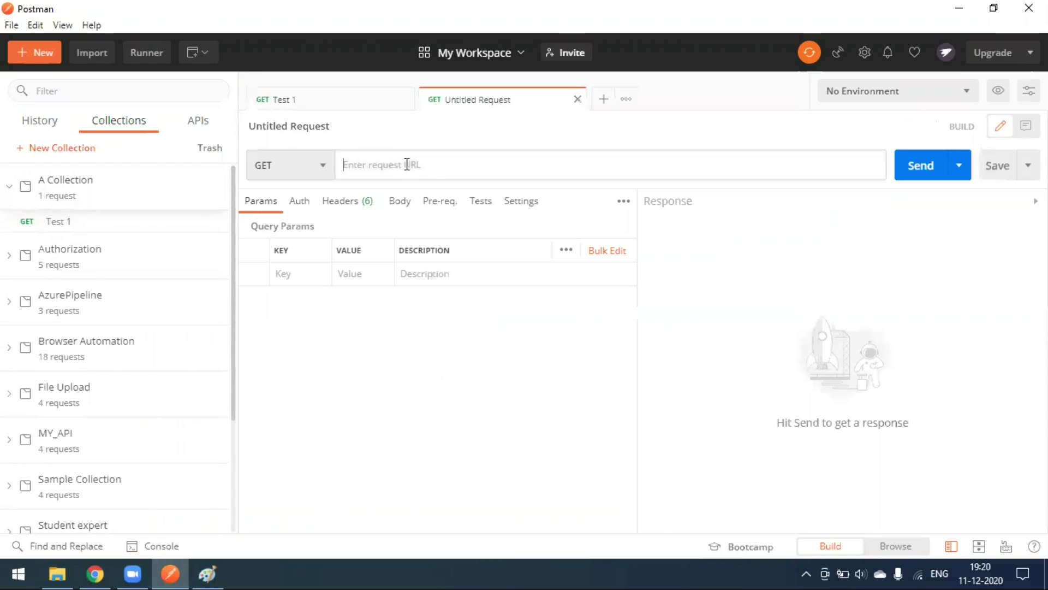
{"action": "key", "text": "ctrl+v"}
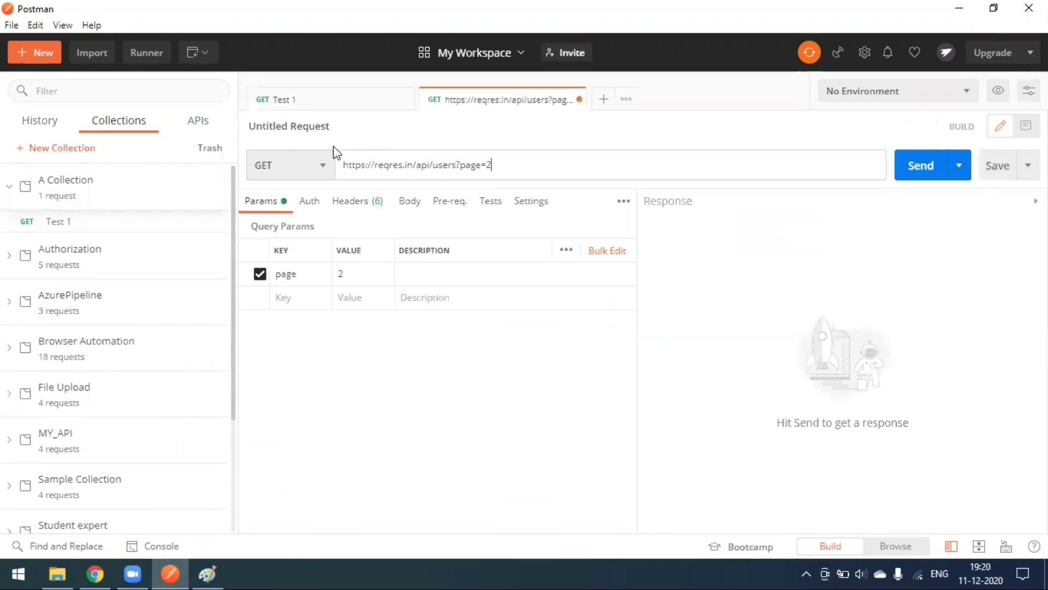
Step: Save the new request under the name "Test 2" in A Collection
{"action": "left_click", "coordinate": [989, 174]}
{"action": "left_click_drag", "start_coordinate": [533, 219], "coordinate": [302, 233]}
{"action": "key", "text": "ctrl+c"}
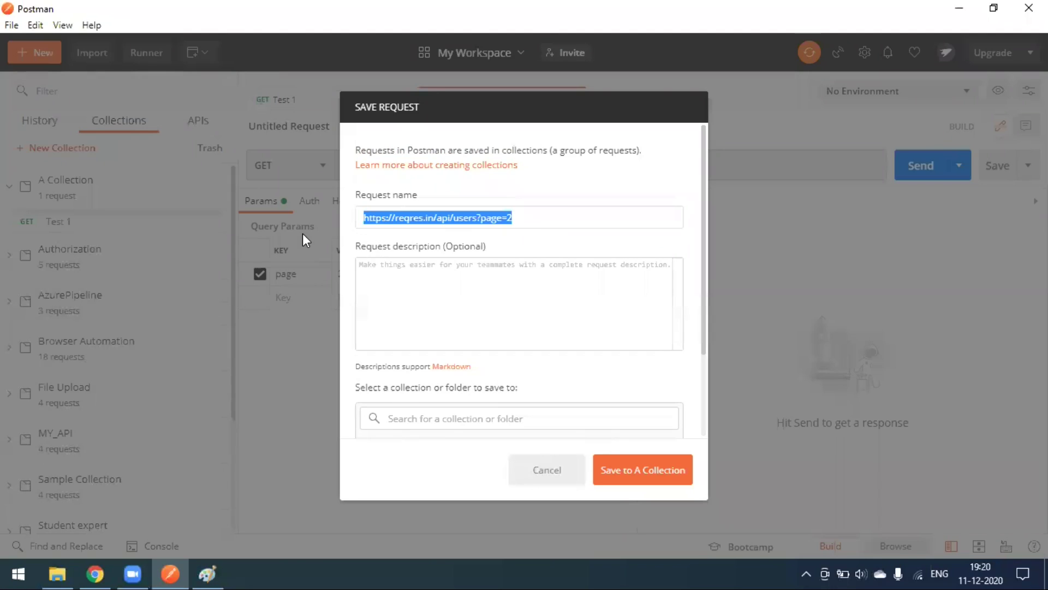
{"action": "type", "text": "Test 2"}
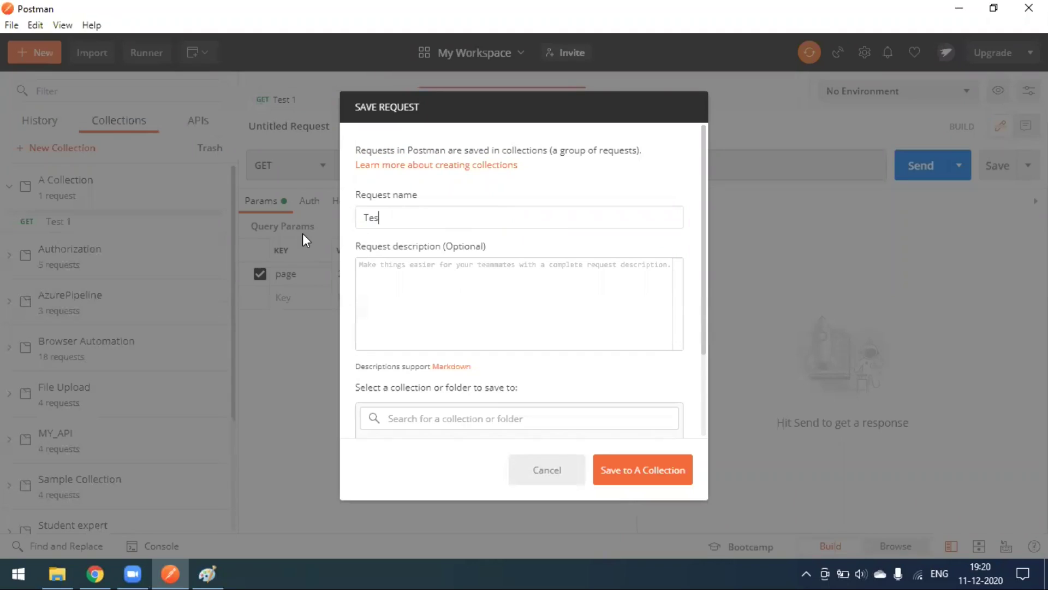
{"action": "scroll", "coordinate": [495, 363], "scroll_direction": "down", "scroll_amount": 3}
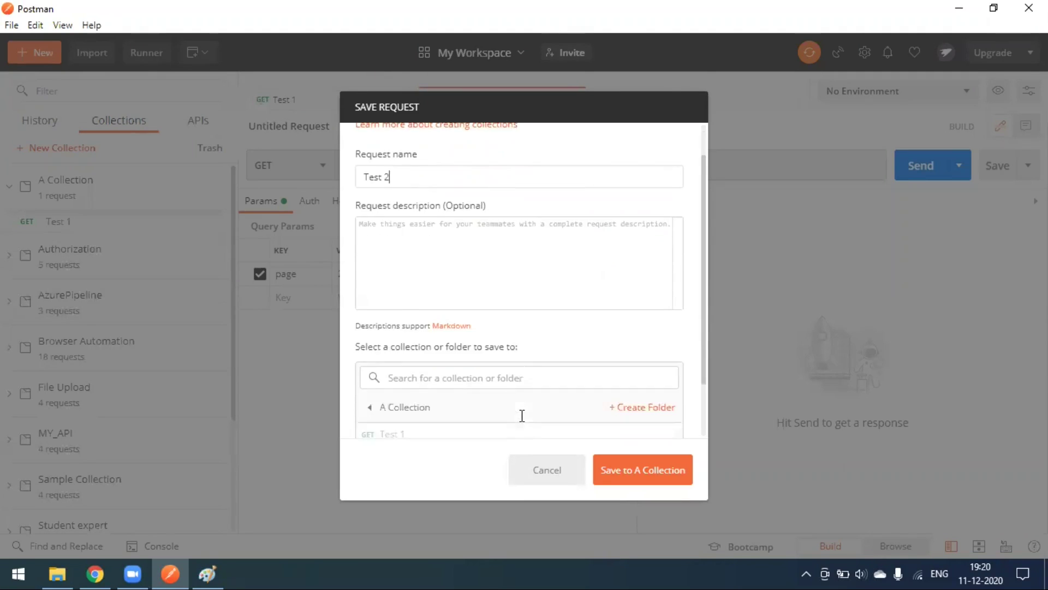
{"action": "left_click", "coordinate": [637, 479]}
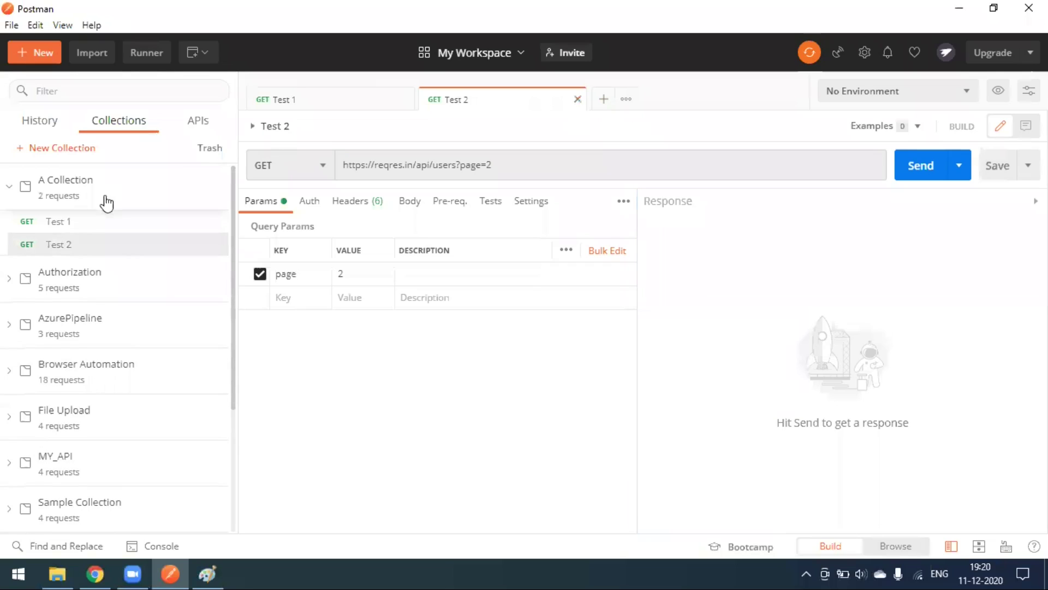
{"action": "left_click", "coordinate": [603, 99]}
{"action": "left_click", "coordinate": [355, 162]}
{"action": "key", "text": "ctrl+v"}
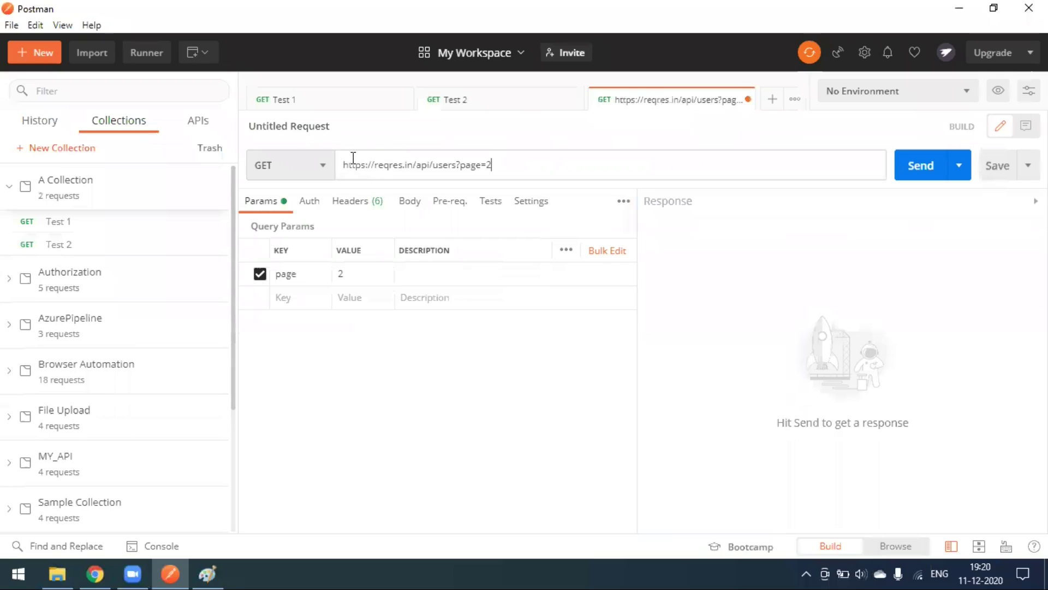
{"action": "left_click", "coordinate": [985, 173]}
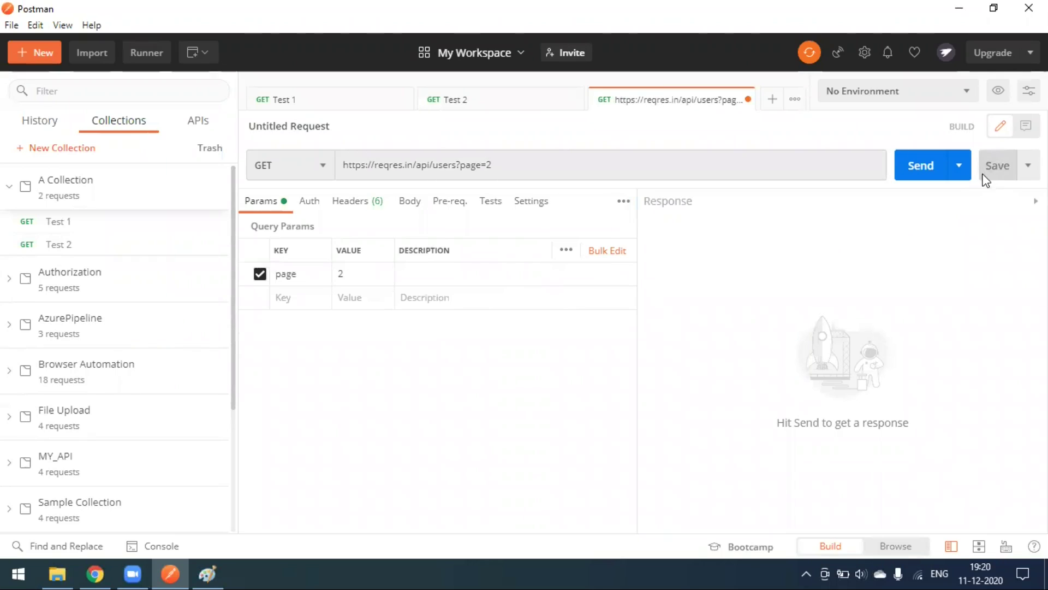
{"action": "type", "text": "Test 3"}
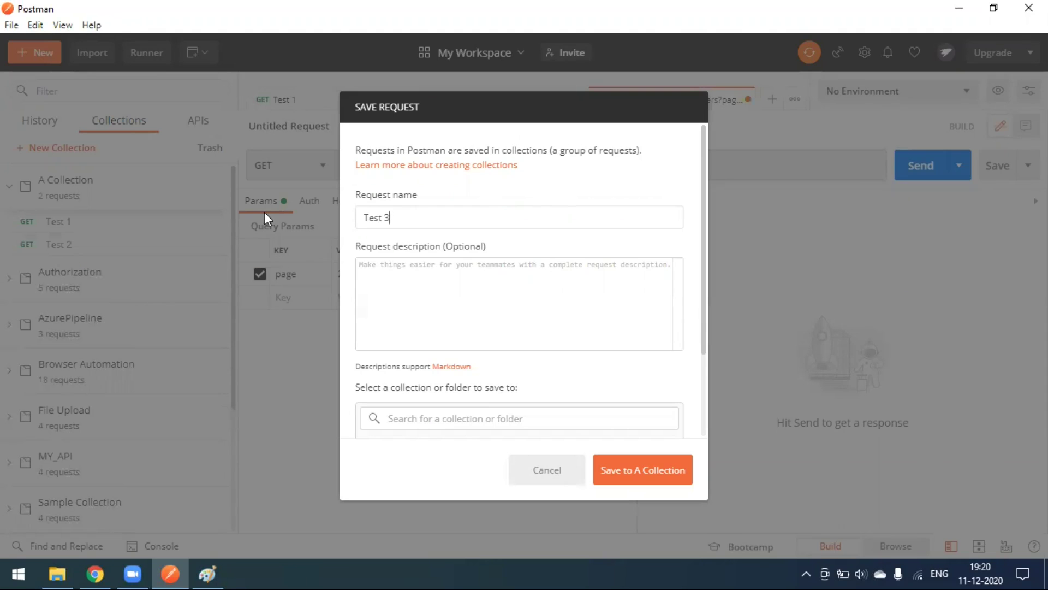
{"action": "left_click", "coordinate": [635, 476]}
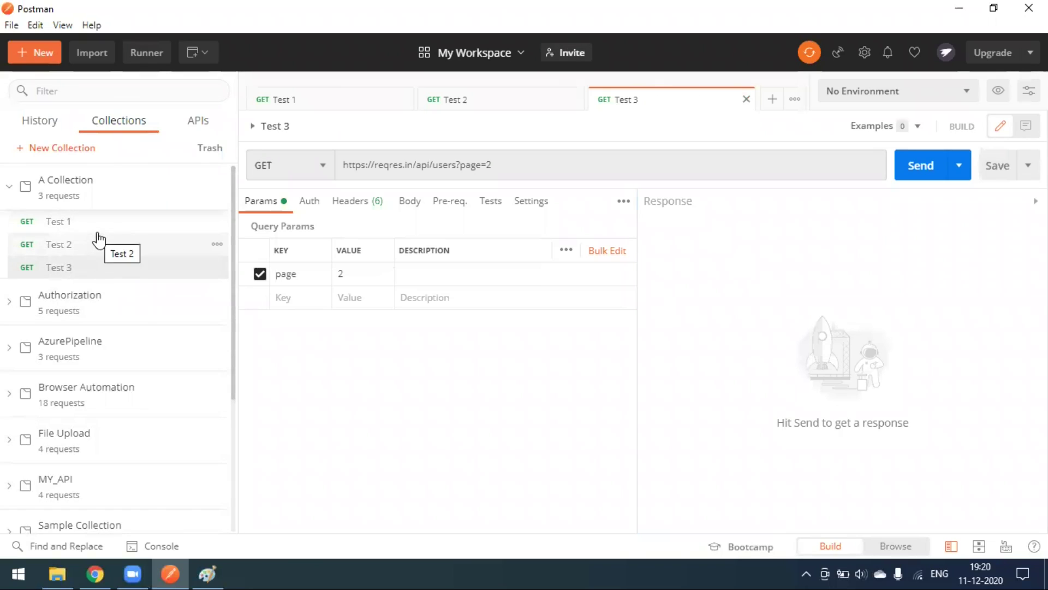
Step: Send the Test 1 request on its own
{"action": "left_click", "coordinate": [307, 101]}
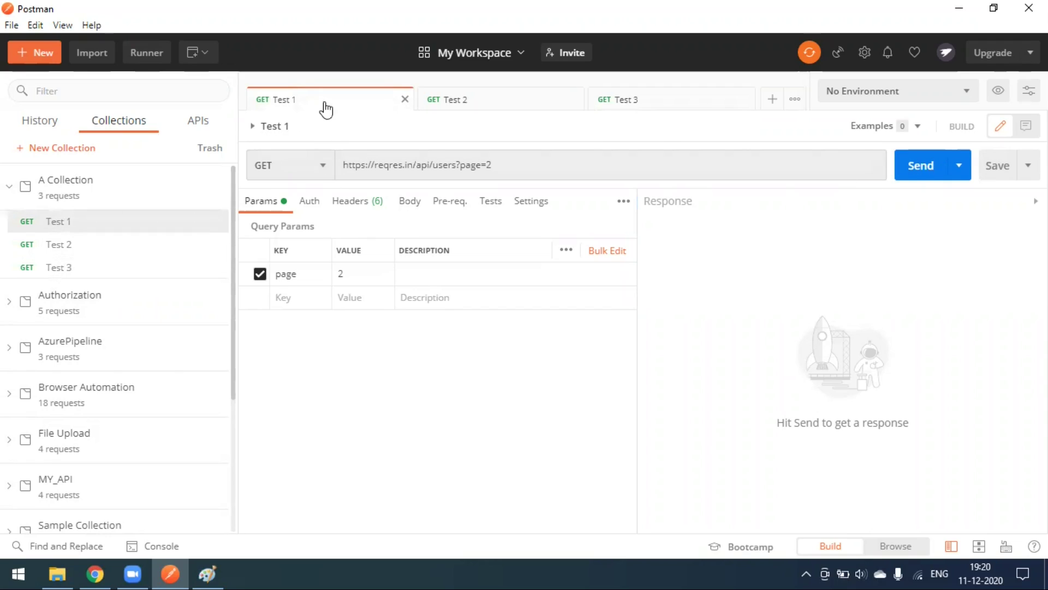
{"action": "left_click", "coordinate": [921, 171]}
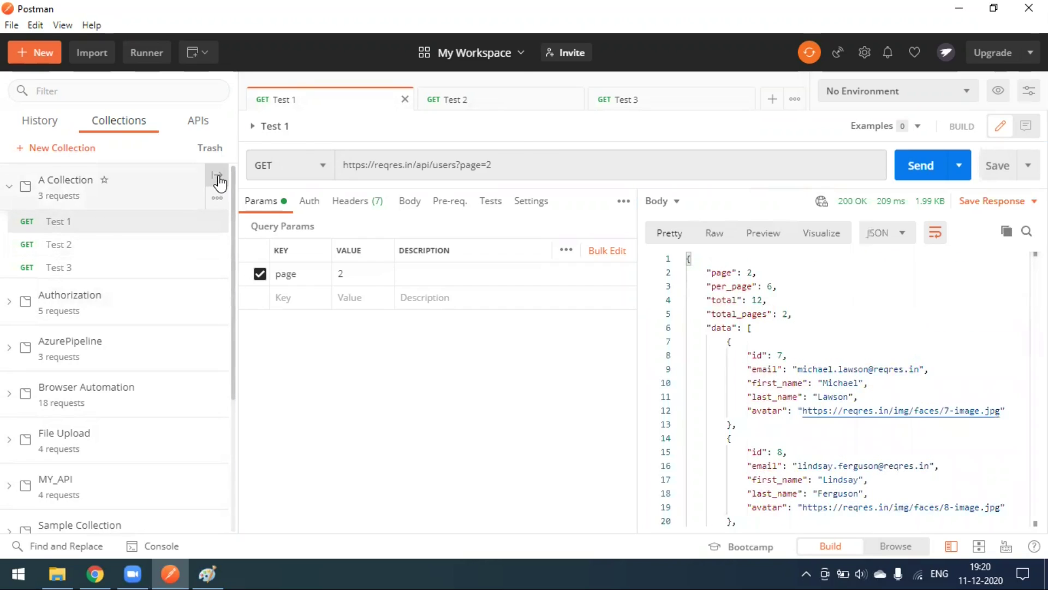
Step: Run all three requests of A Collection in the Collection Runner, and repeat the run once
{"action": "left_click", "coordinate": [218, 179]}
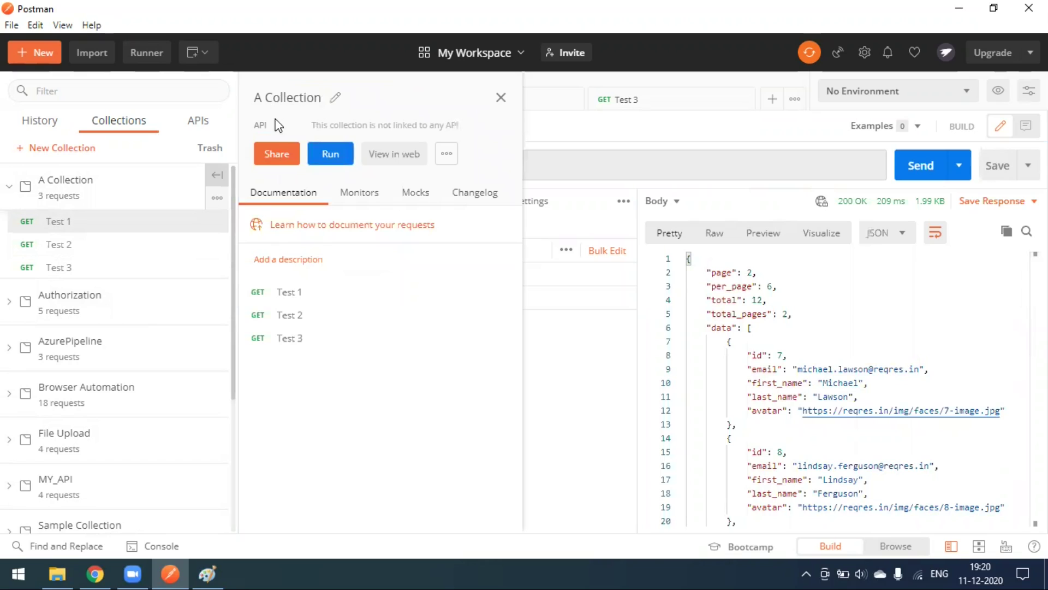
{"action": "left_click", "coordinate": [334, 156]}
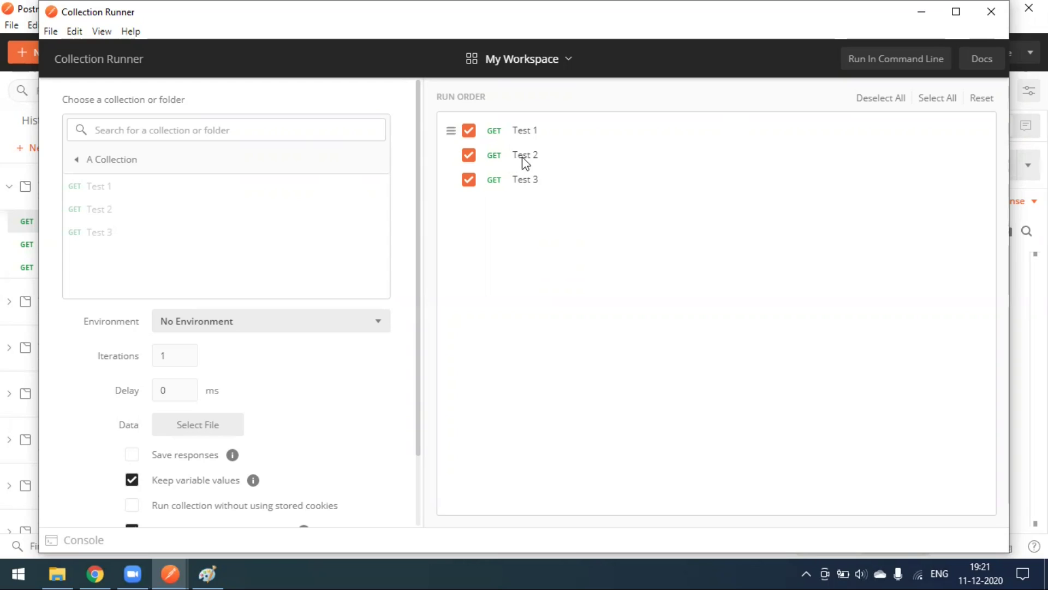
{"action": "scroll", "coordinate": [351, 388], "scroll_direction": "down", "scroll_amount": 3}
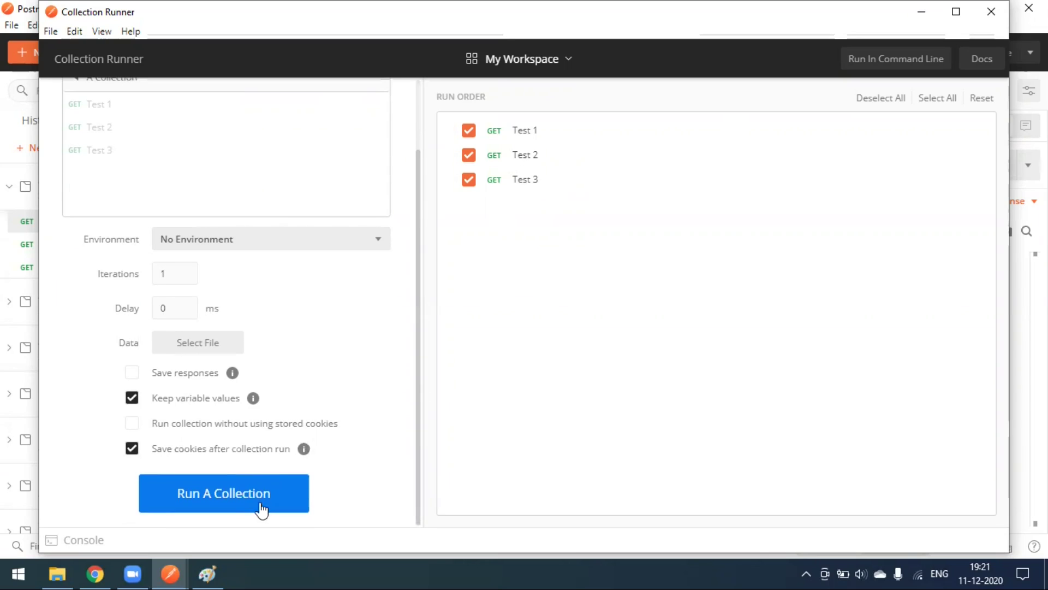
{"action": "left_click", "coordinate": [252, 499]}
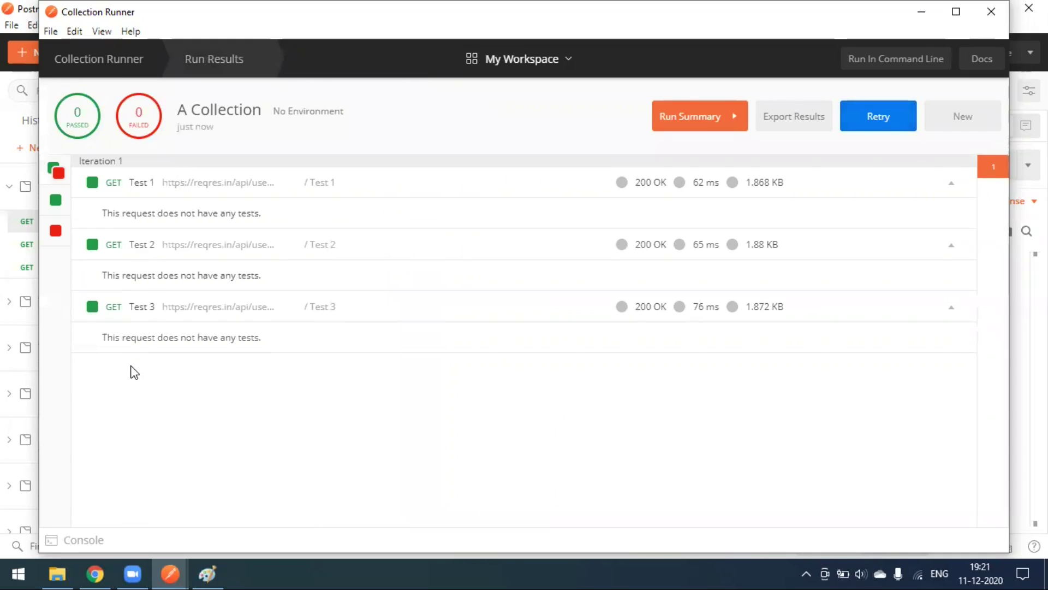
{"action": "left_click", "coordinate": [874, 125]}
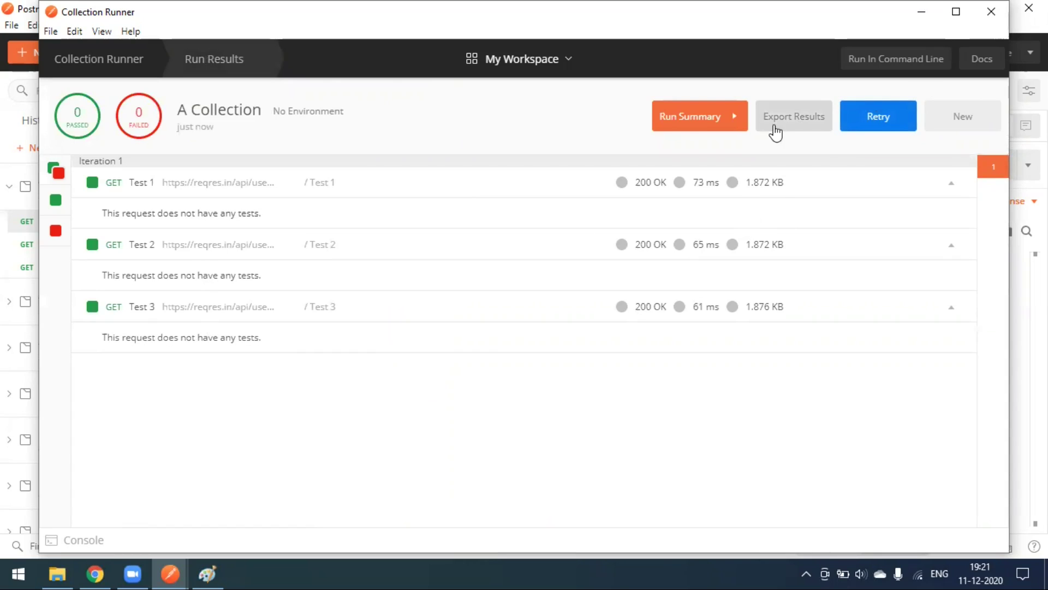
{"action": "left_click", "coordinate": [792, 126]}
{"action": "left_click", "coordinate": [781, 130]}
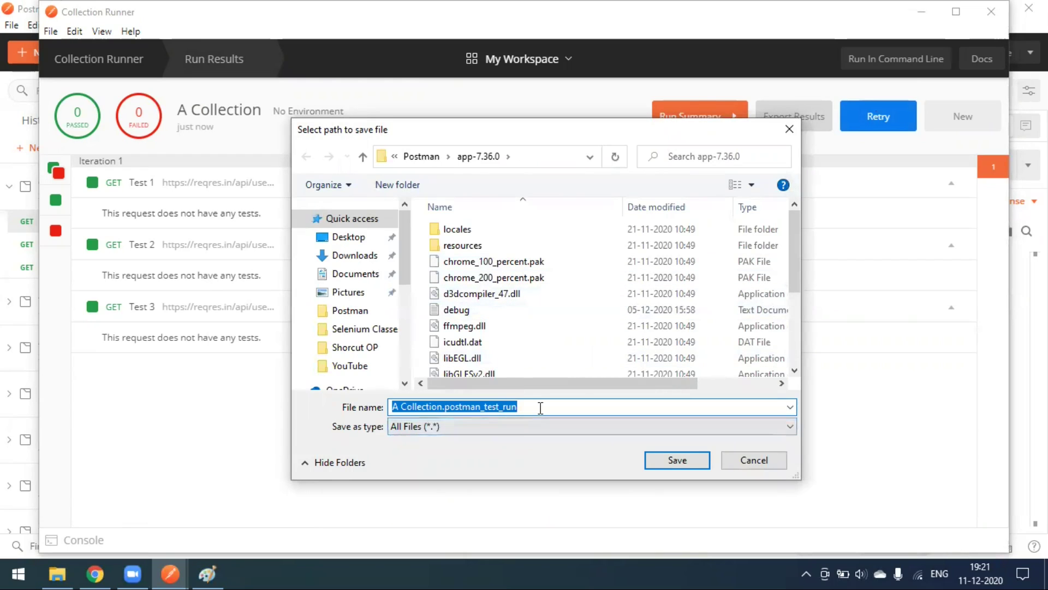
{"action": "left_click", "coordinate": [436, 410]}
{"action": "left_click", "coordinate": [745, 458]}
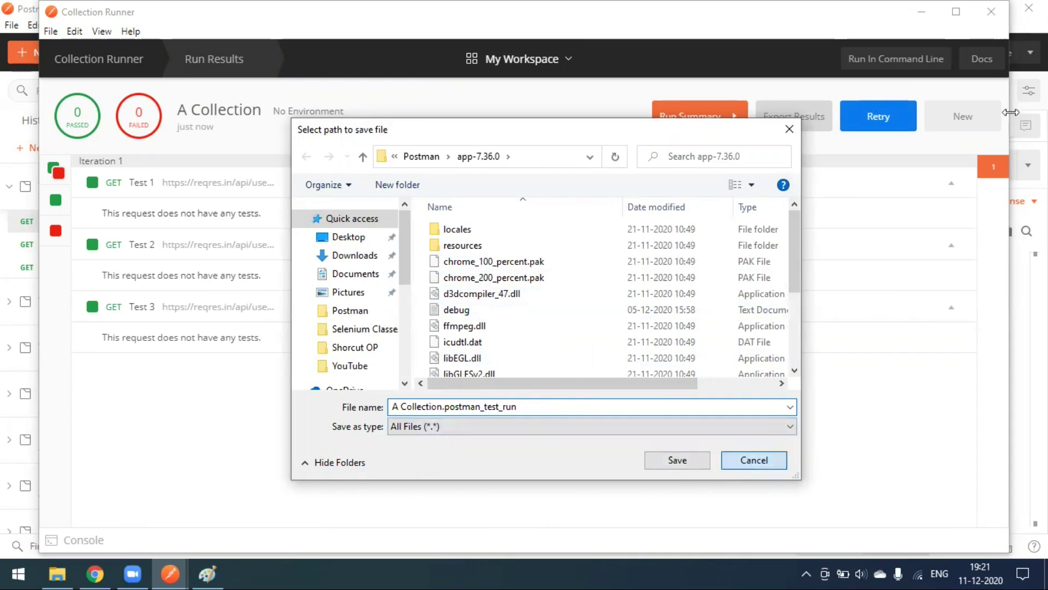
Step: Start a fresh Collection Runner session for A Collection, move Test 3 to the start of the run order, and run it
{"action": "left_click", "coordinate": [993, 12]}
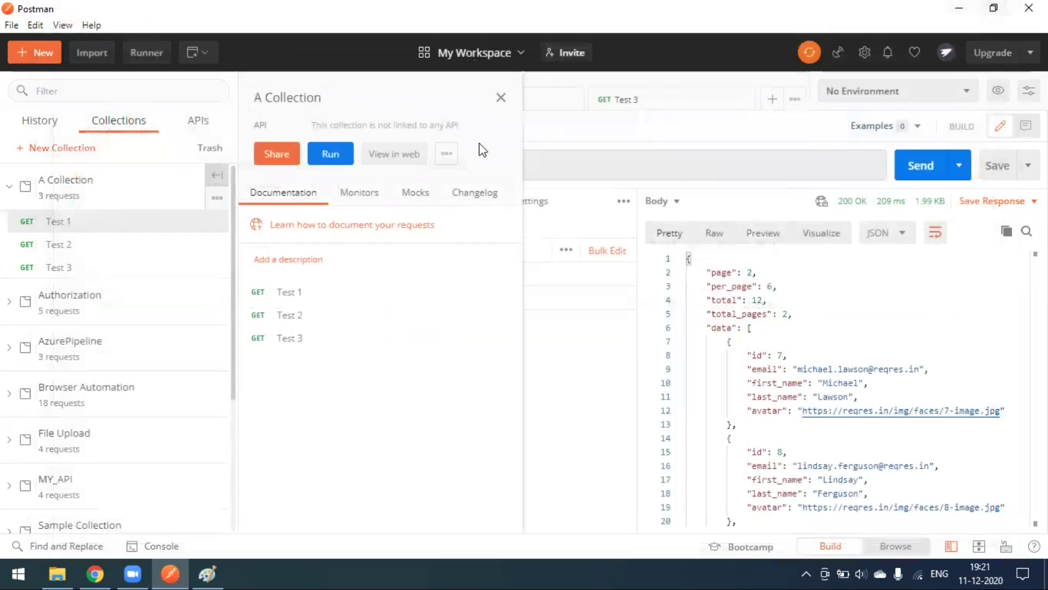
{"action": "left_click", "coordinate": [328, 159]}
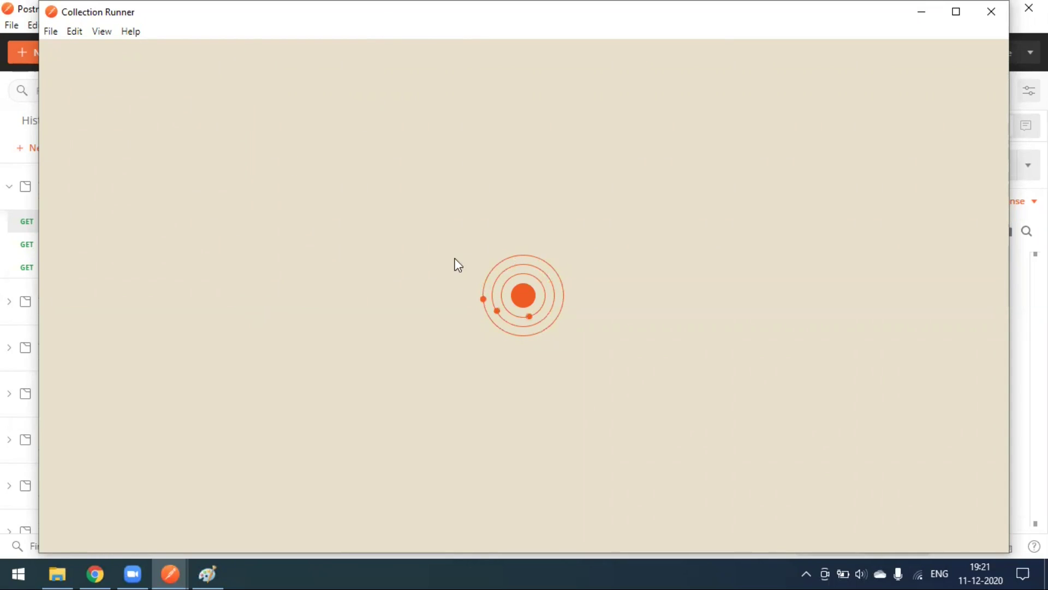
{"action": "left_click_drag", "start_coordinate": [391, 19], "coordinate": [586, 54]}
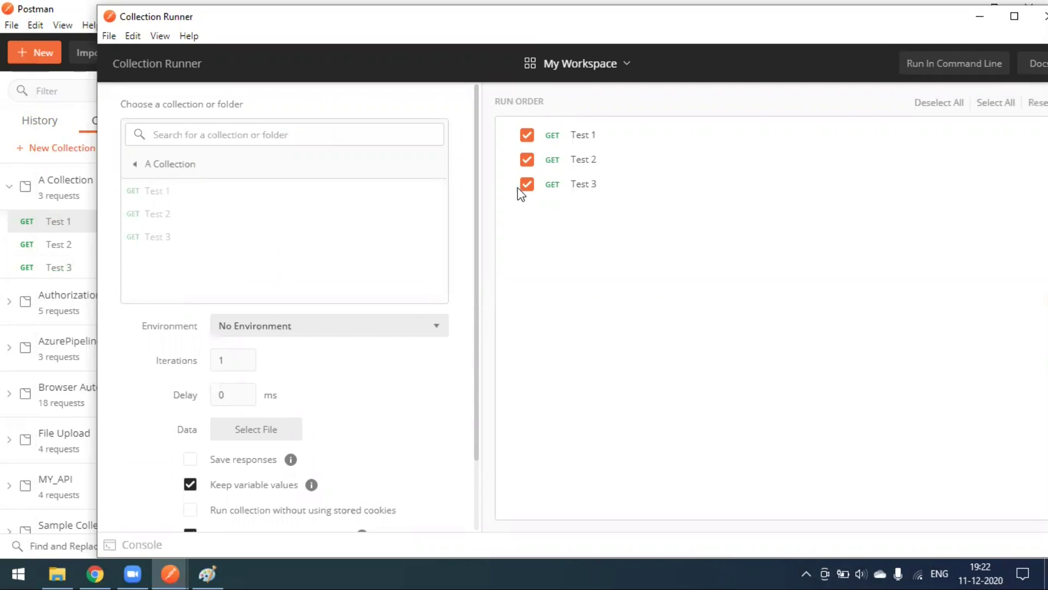
{"action": "left_click_drag", "start_coordinate": [510, 184], "coordinate": [509, 127]}
{"action": "scroll", "coordinate": [346, 395], "scroll_direction": "down", "scroll_amount": 3}
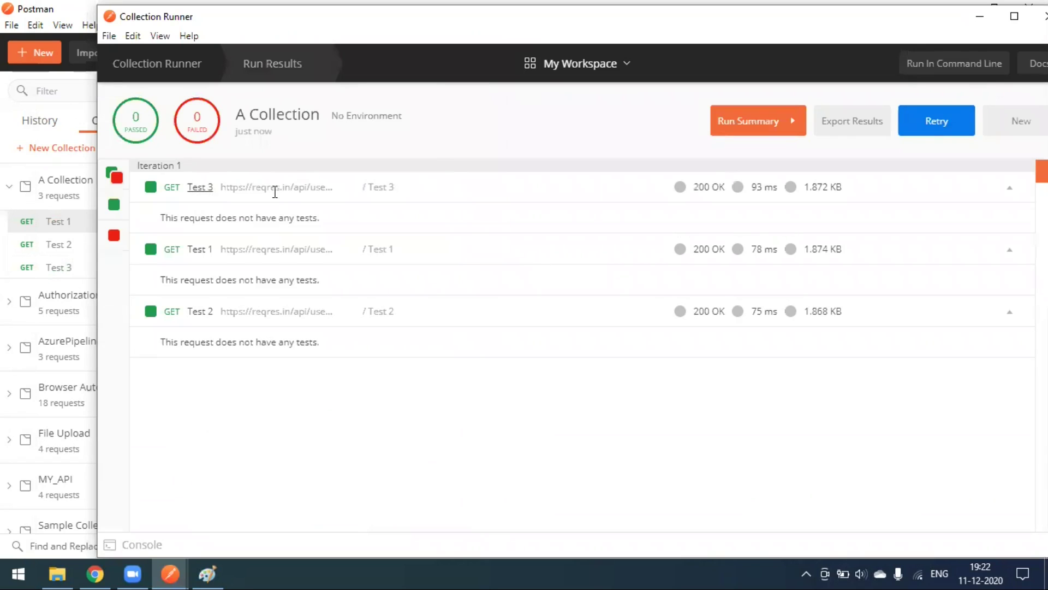
{"action": "left_click_drag", "start_coordinate": [913, 19], "coordinate": [859, 18]}
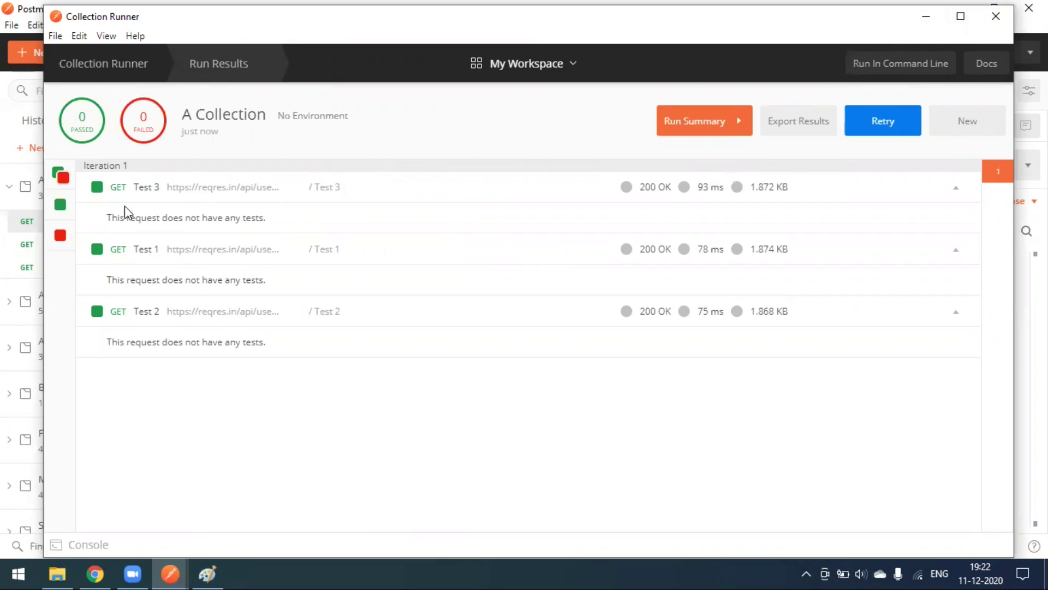
Step: Switch to Paint and annotate the boxed lines with numbers 1 to 4, a downward arrow, a tick on line 1, and a path from line 2 to 4
{"action": "left_click", "coordinate": [208, 573]}
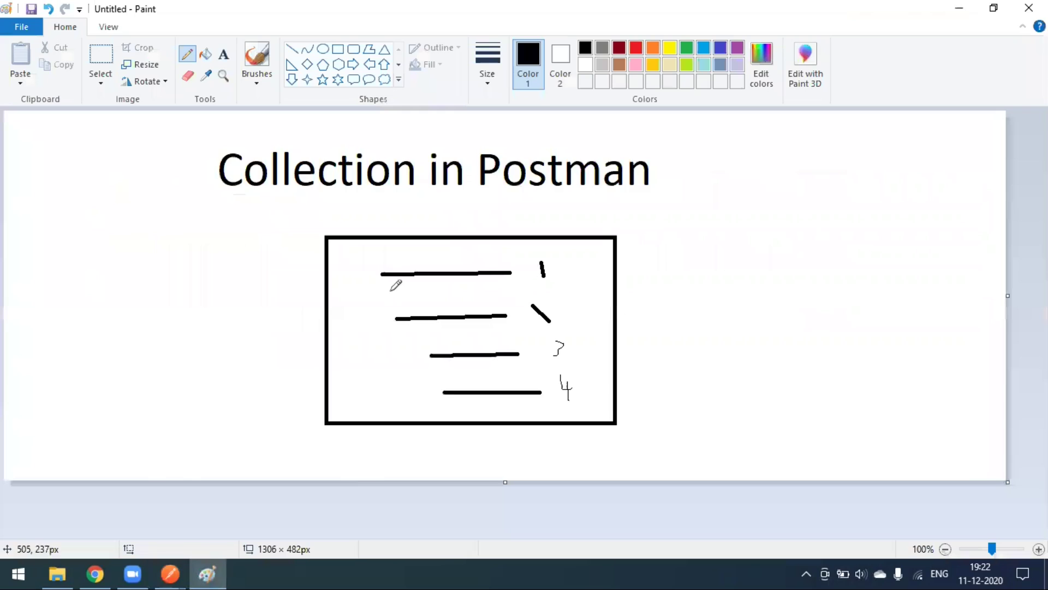
{"action": "mouse_move", "coordinate": [365, 265]}
{"action": "left_mouse_down"}
{"action": "mouse_move", "coordinate": [376, 353]}
{"action": "mouse_move", "coordinate": [363, 374]}
{"action": "mouse_move", "coordinate": [394, 390]}
{"action": "mouse_move", "coordinate": [398, 420]}
{"action": "left_mouse_up"}
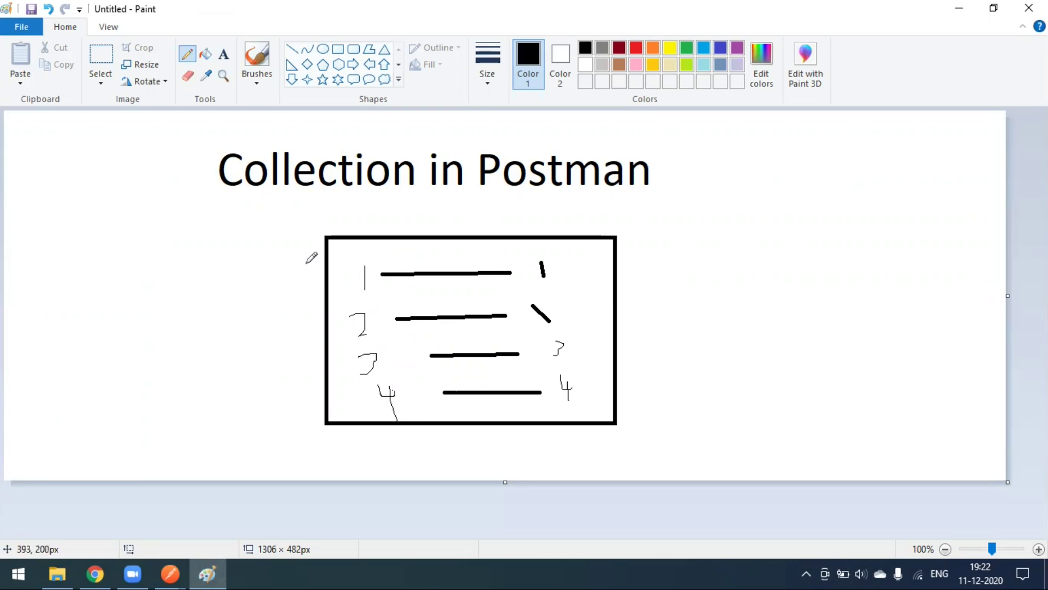
{"action": "mouse_move", "coordinate": [307, 263]}
{"action": "left_mouse_down"}
{"action": "mouse_move", "coordinate": [304, 389]}
{"action": "mouse_move", "coordinate": [309, 376]}
{"action": "left_mouse_up"}
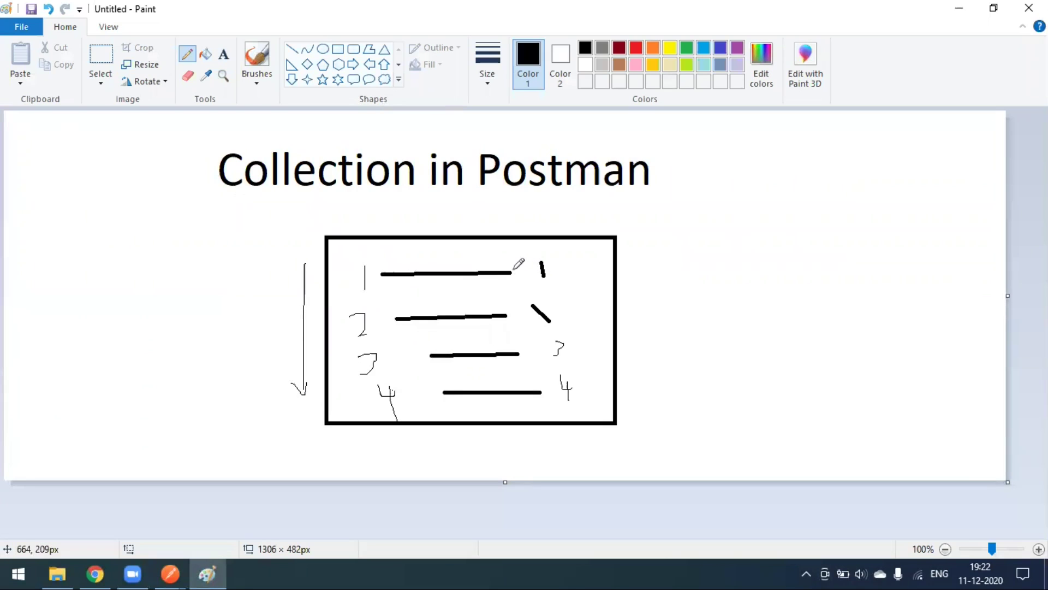
{"action": "left_click_drag", "start_coordinate": [515, 270], "coordinate": [538, 256]}
{"action": "mouse_move", "coordinate": [531, 355]}
{"action": "left_mouse_down"}
{"action": "mouse_move", "coordinate": [451, 338]}
{"action": "mouse_move", "coordinate": [538, 358]}
{"action": "mouse_move", "coordinate": [540, 323]}
{"action": "mouse_move", "coordinate": [513, 314]}
{"action": "mouse_move", "coordinate": [397, 319]}
{"action": "mouse_move", "coordinate": [415, 389]}
{"action": "mouse_move", "coordinate": [444, 391]}
{"action": "left_mouse_up"}
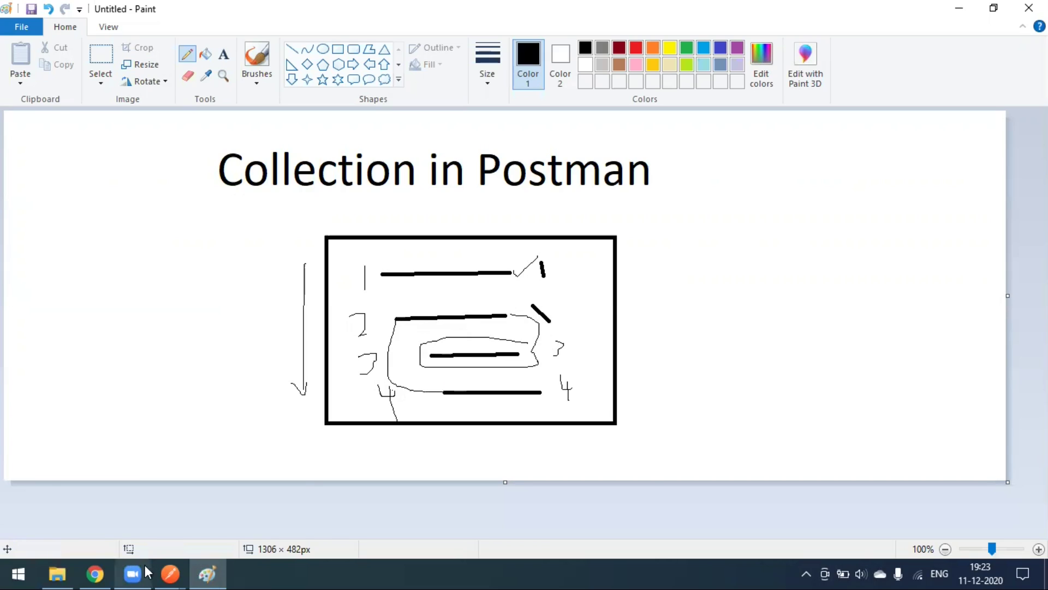
Step: Close the old run results in Postman and run A Collection from a new Collection Runner window with 2 iterations
{"action": "mouse_move", "coordinate": [167, 572]}
{"action": "left_click", "coordinate": [235, 519]}
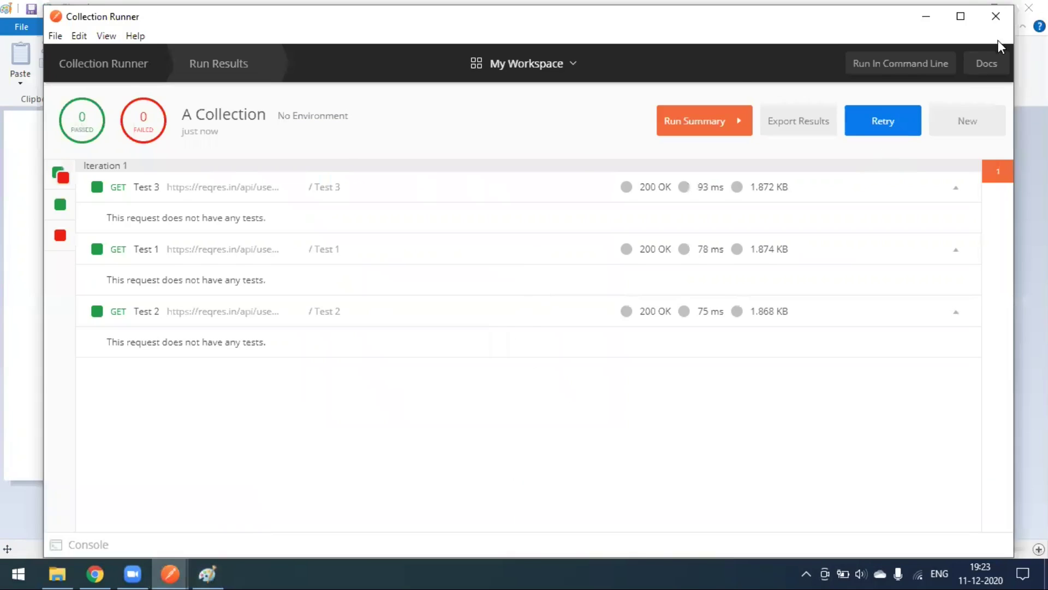
{"action": "left_click", "coordinate": [997, 17]}
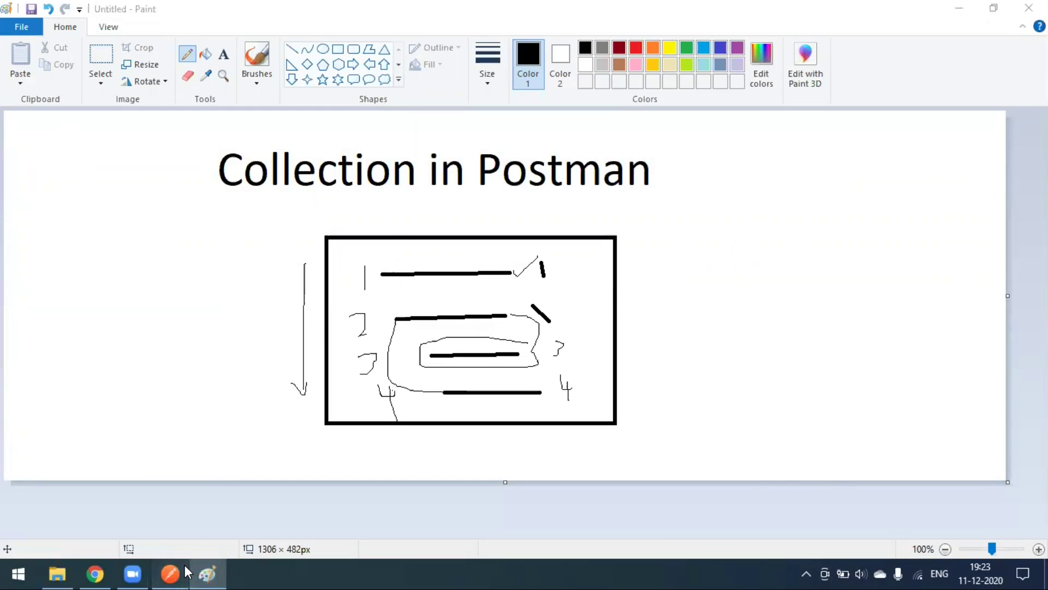
{"action": "left_click", "coordinate": [169, 573]}
{"action": "left_click", "coordinate": [344, 162]}
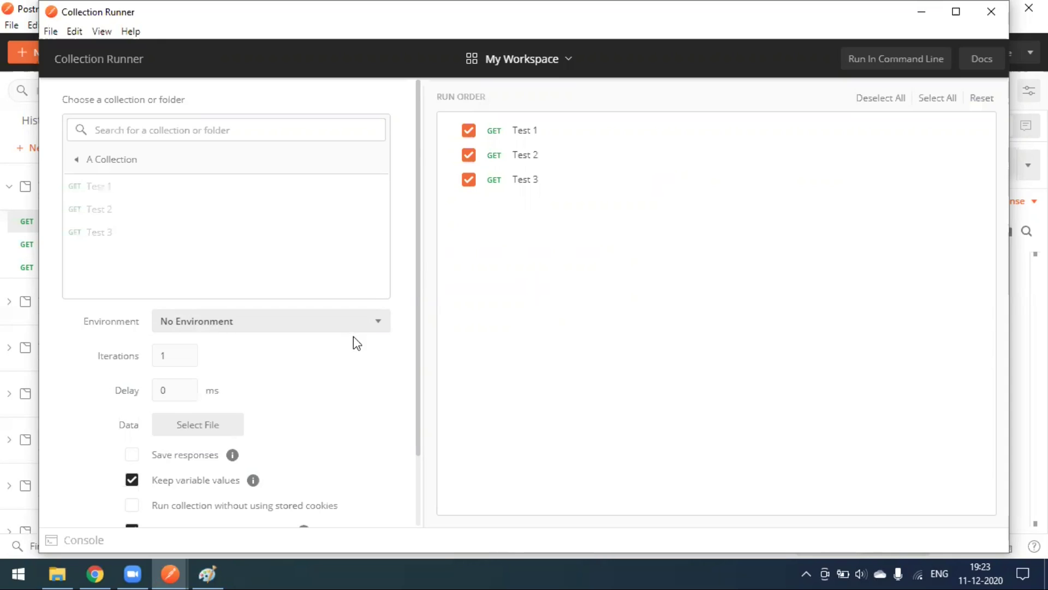
{"action": "scroll", "coordinate": [353, 337], "scroll_direction": "down", "scroll_amount": 2}
{"action": "left_click_drag", "start_coordinate": [178, 274], "coordinate": [145, 274]}
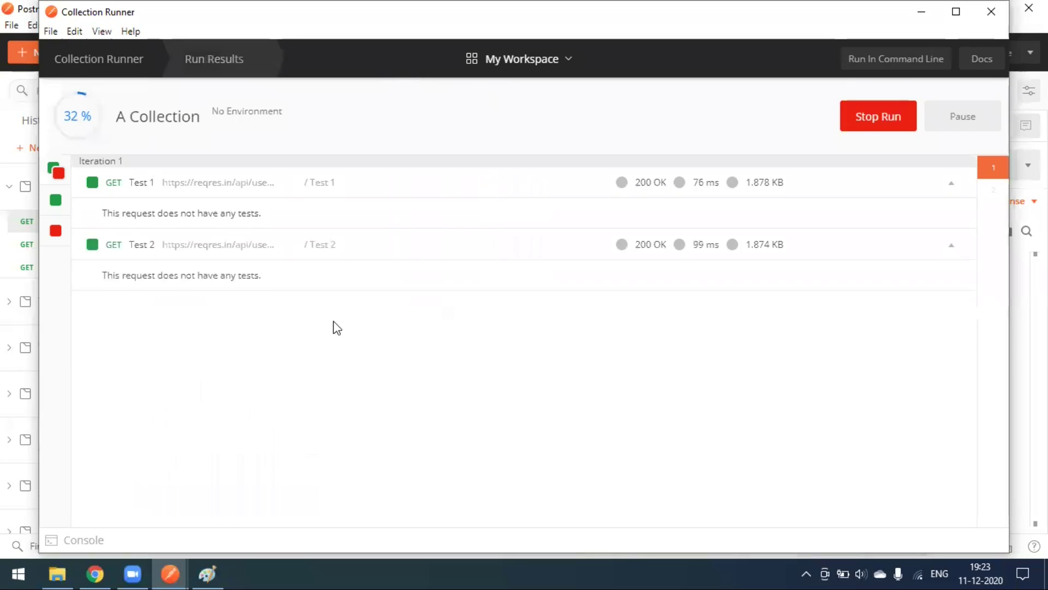
Step: Review both iterations' results, collapsing each request's details, and close the runner and the collection overview
{"action": "left_click", "coordinate": [993, 192]}
{"action": "left_click", "coordinate": [993, 167]}
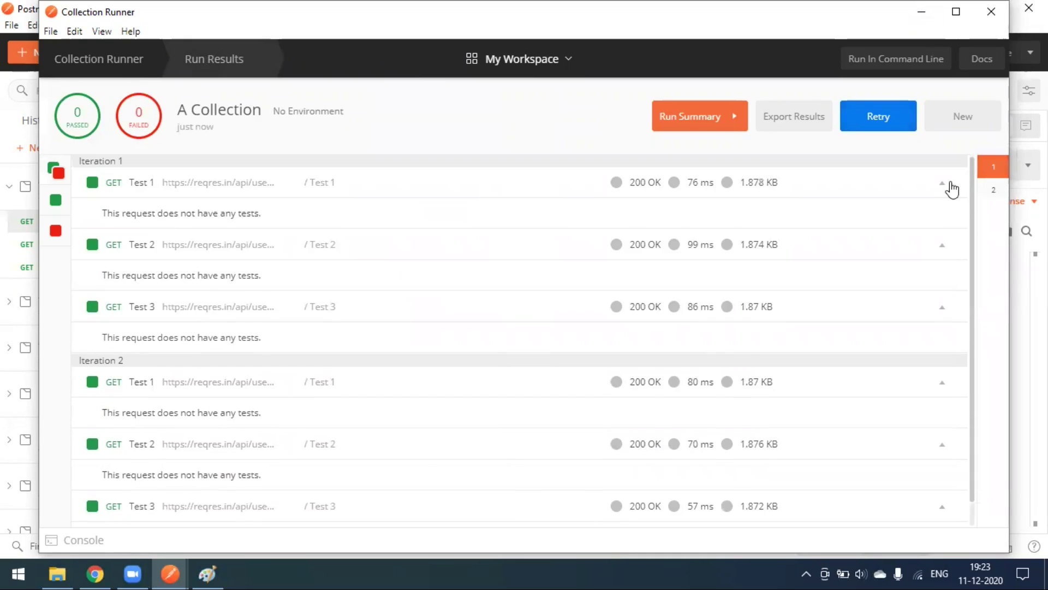
{"action": "left_click", "coordinate": [948, 184]}
{"action": "left_click", "coordinate": [950, 216]}
{"action": "left_click", "coordinate": [950, 244]}
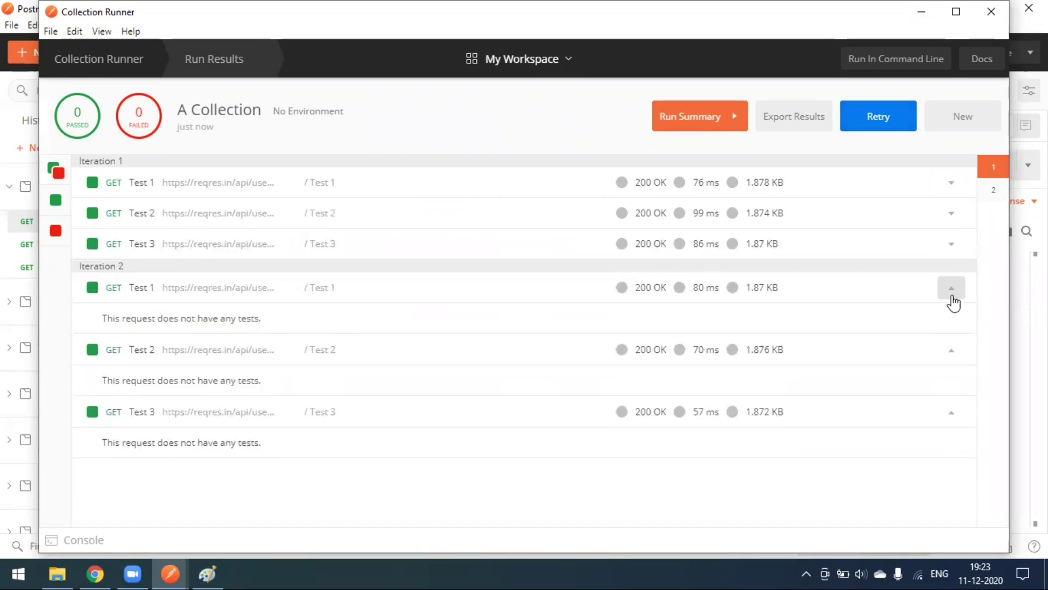
{"action": "left_click", "coordinate": [950, 290]}
{"action": "left_click", "coordinate": [950, 319]}
{"action": "left_click", "coordinate": [952, 353]}
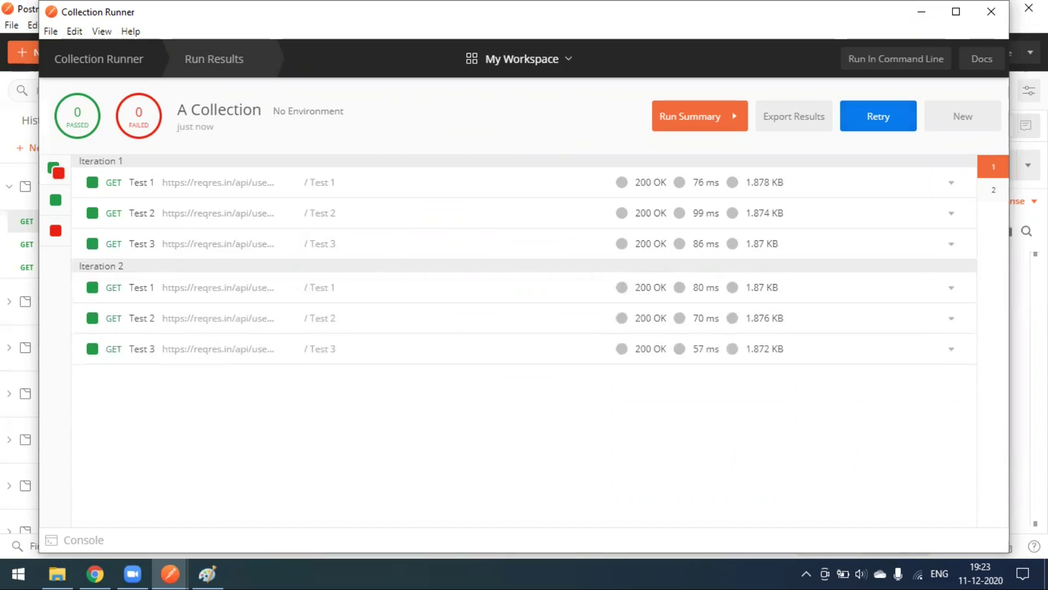
{"action": "left_click", "coordinate": [992, 11]}
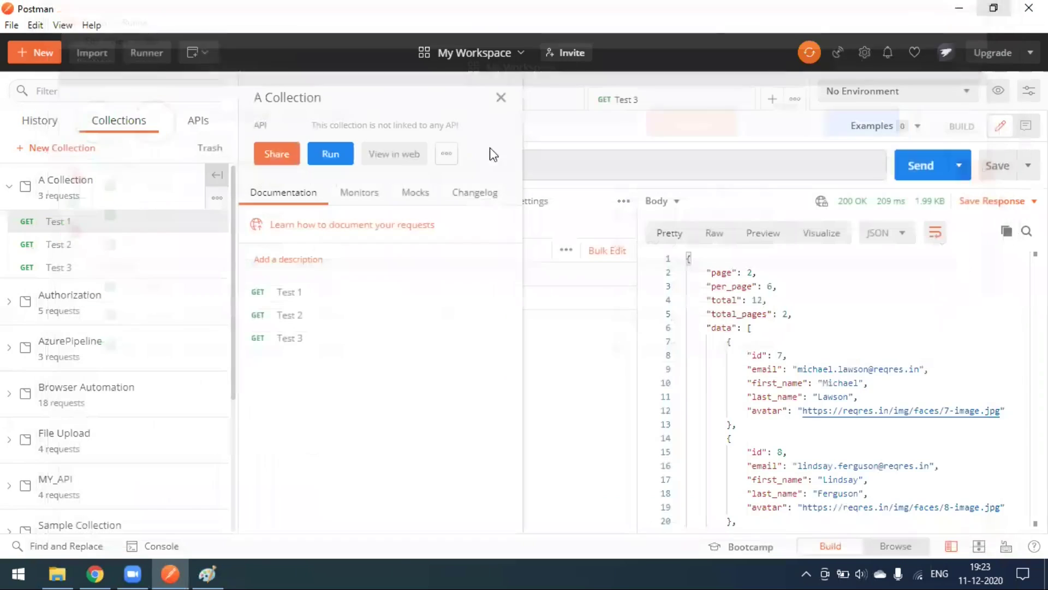
{"action": "left_click", "coordinate": [499, 97]}
Step: Switch to Paint and draw another small mark at the end of line 1
{"action": "left_click", "coordinate": [210, 573]}
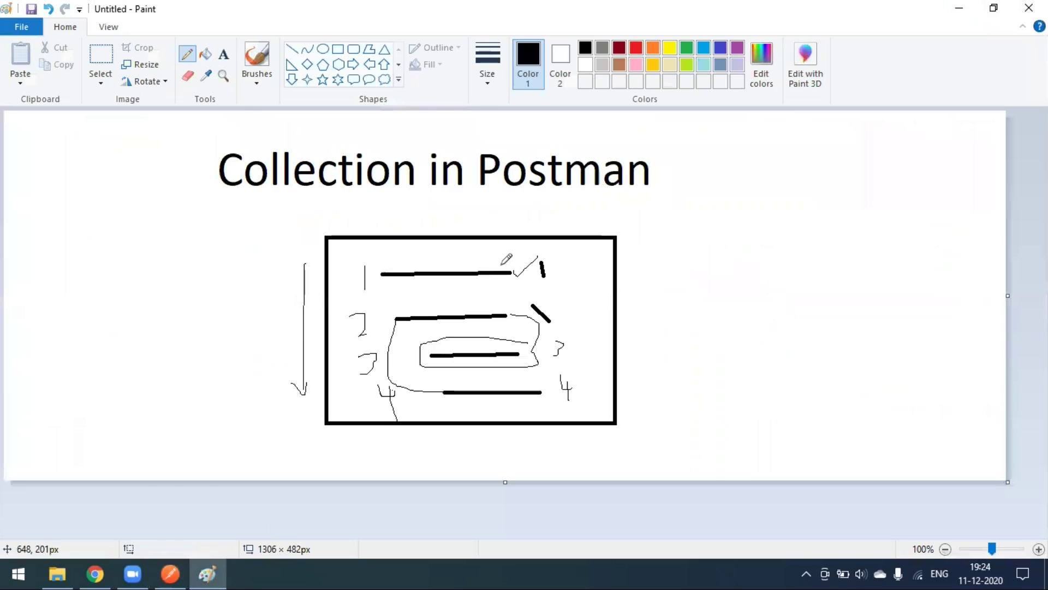
{"action": "left_click_drag", "start_coordinate": [505, 267], "coordinate": [524, 255]}
Step: Switch back to Postman, generate a public share link for A Collection, and select the link before closing the sharing dialog
{"action": "left_click", "coordinate": [181, 568]}
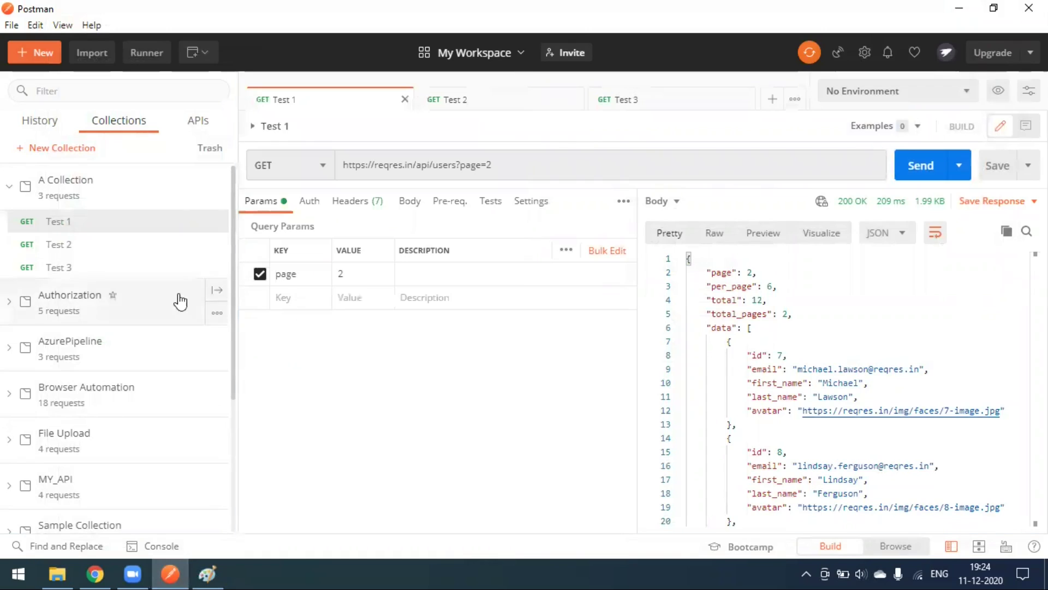
{"action": "left_click", "coordinate": [216, 200]}
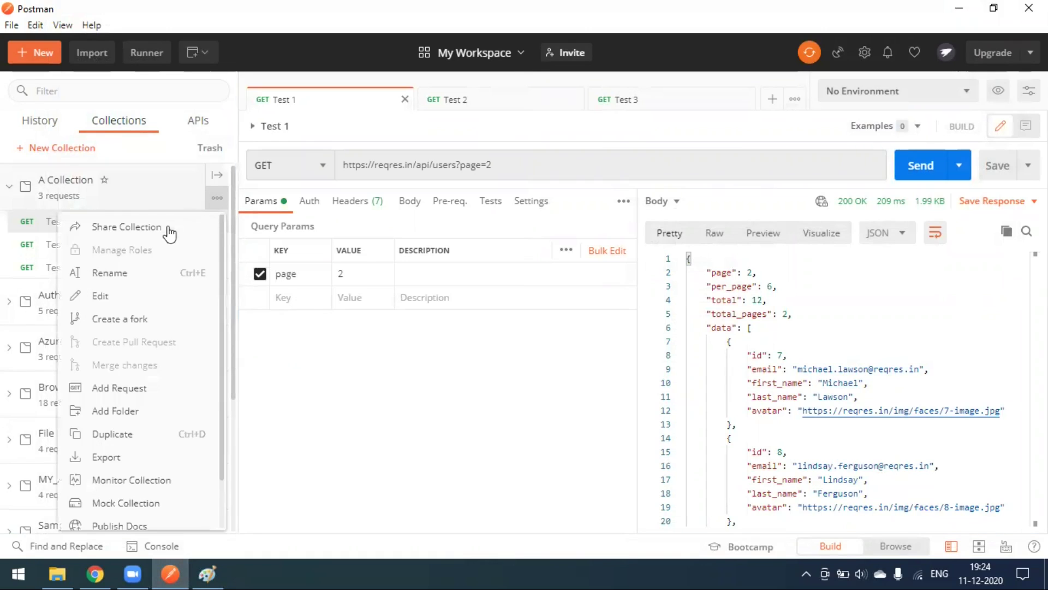
{"action": "left_click", "coordinate": [160, 229]}
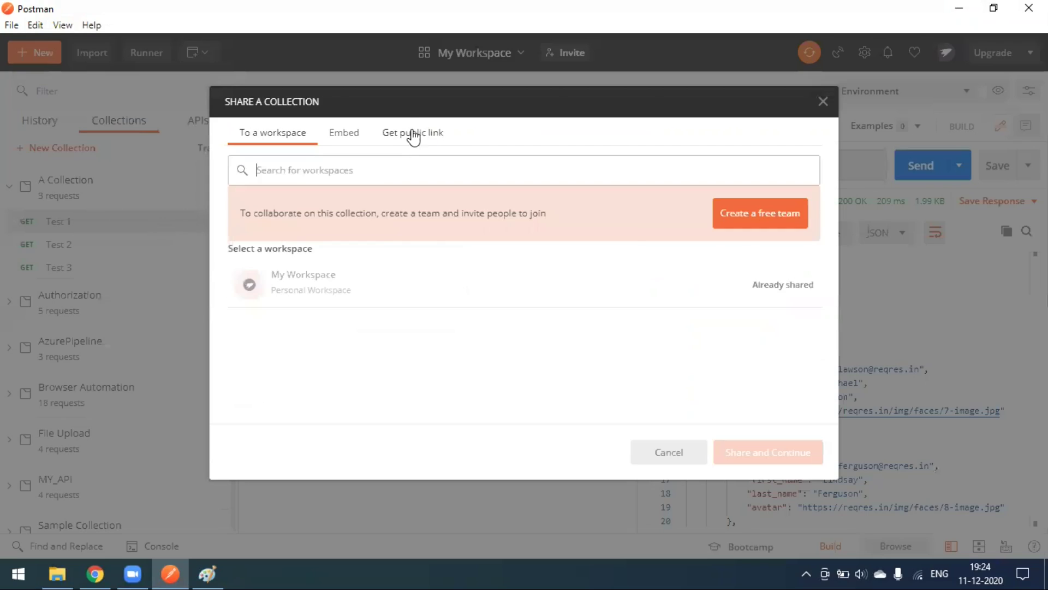
{"action": "left_click", "coordinate": [412, 133]}
{"action": "left_click", "coordinate": [276, 260]}
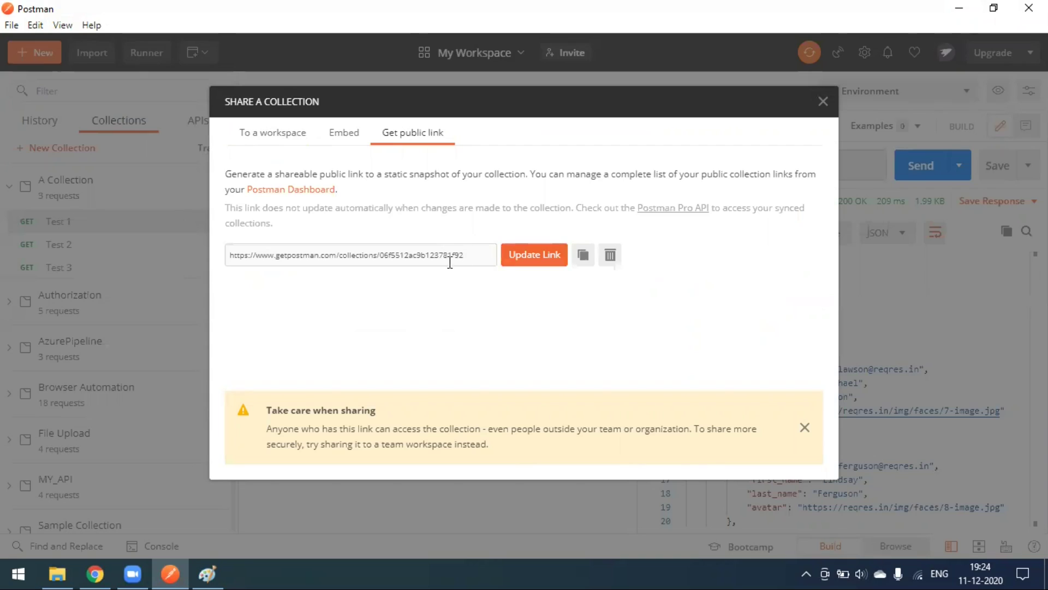
{"action": "left_click", "coordinate": [231, 255]}
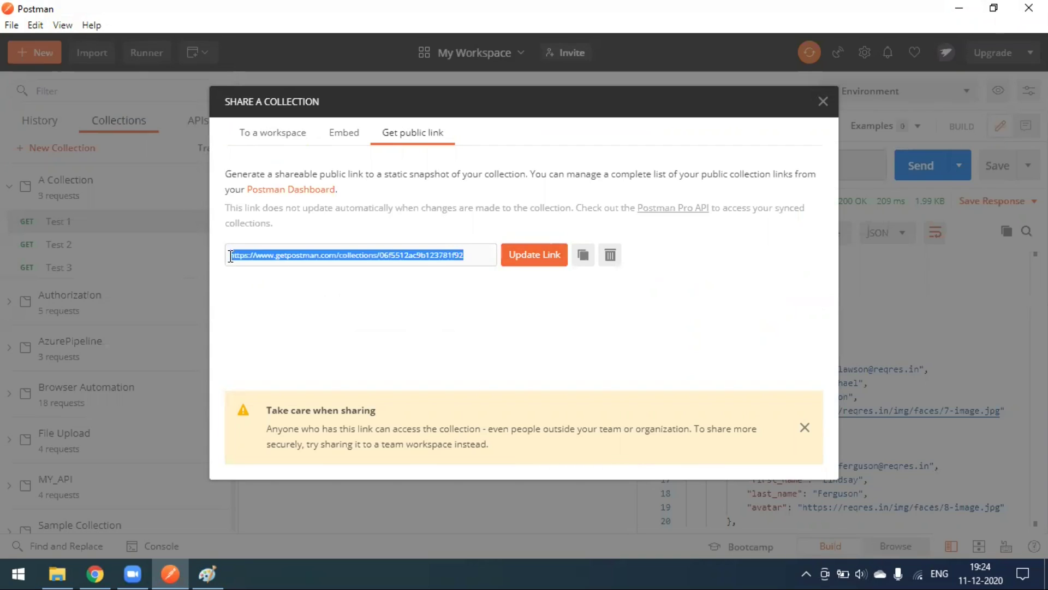
{"action": "left_click", "coordinate": [823, 104]}
{"action": "left_click", "coordinate": [102, 58]}
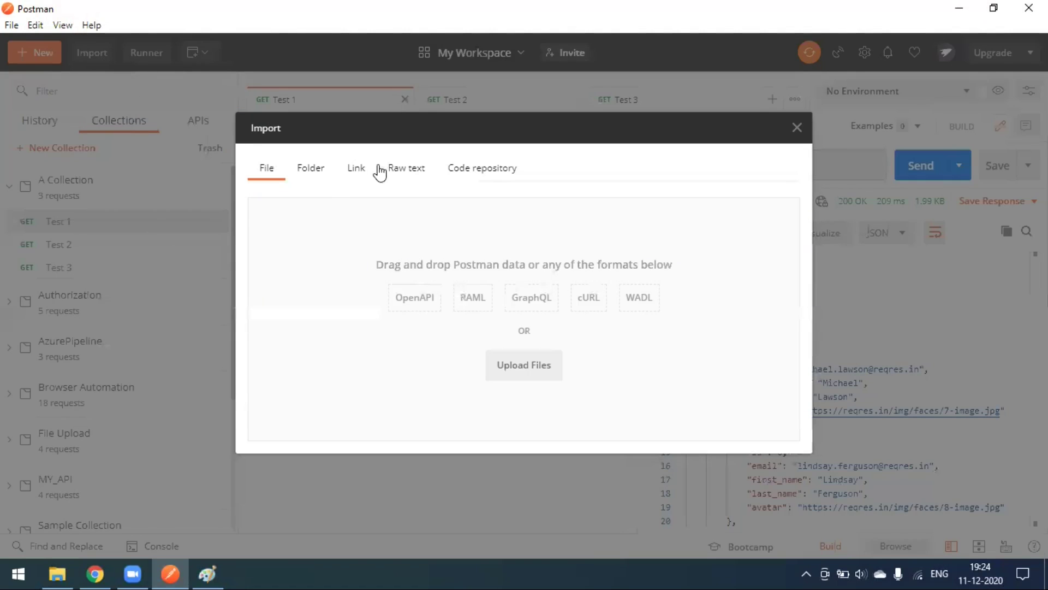
{"action": "left_click", "coordinate": [357, 176]}
{"action": "left_click", "coordinate": [344, 237]}
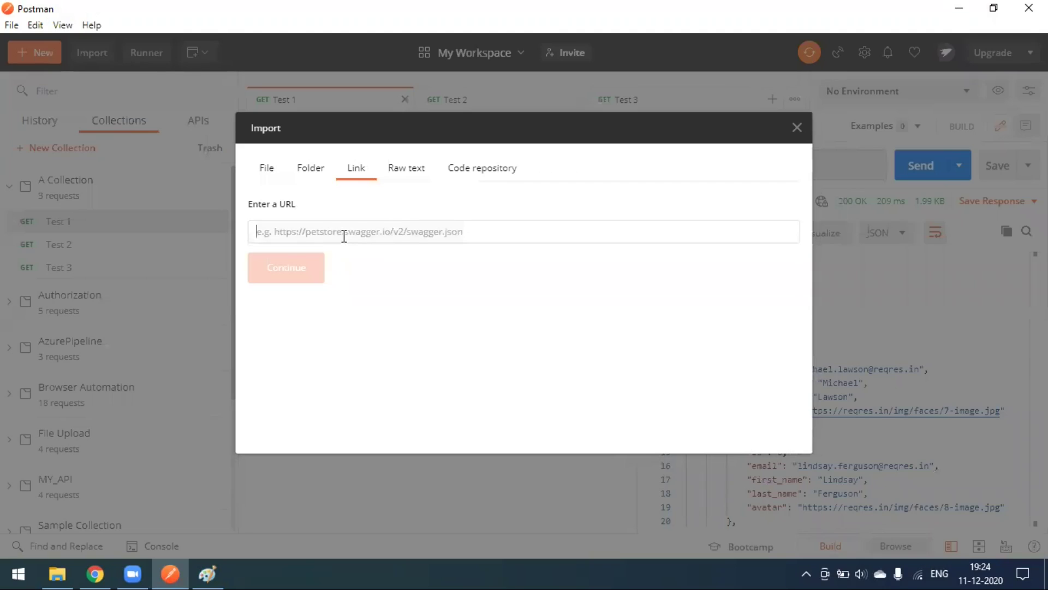
{"action": "type", "text": "https://reqres.in/api/users?page=2"}
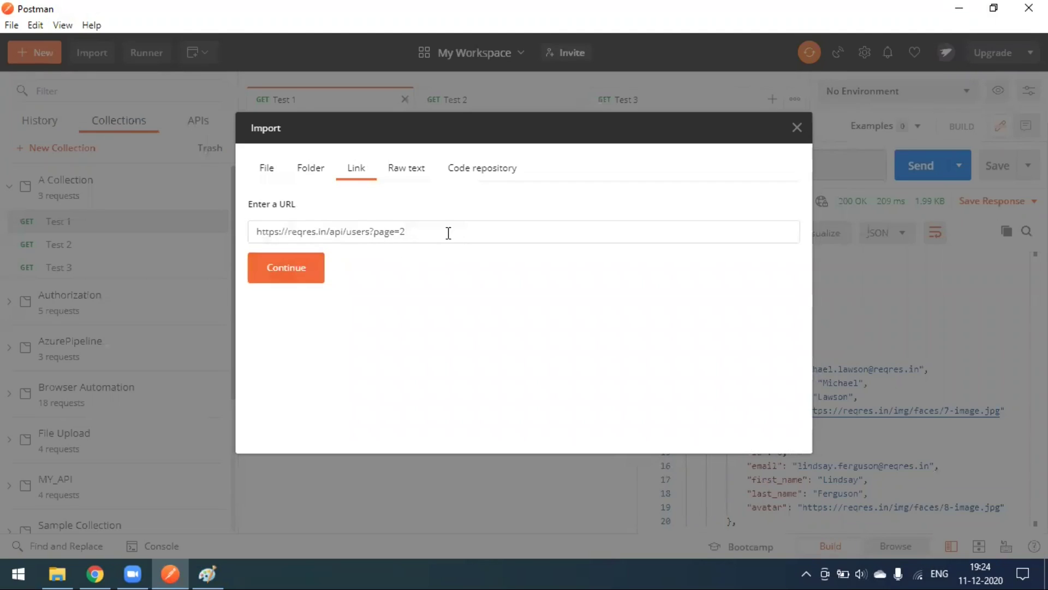
{"action": "key", "text": "ctrl+a"}
{"action": "key", "text": "BackSpace"}
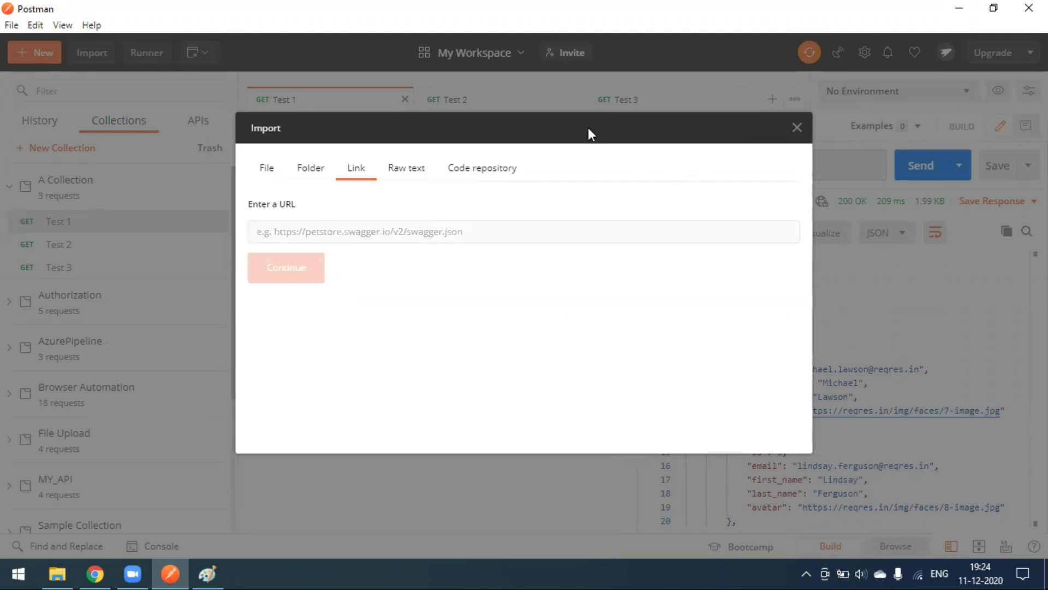
{"action": "key", "text": "Escape"}
Step: Reopen A Collection's sharing options, update its public link, copy the link, and close the sharing dialog
{"action": "left_click", "coordinate": [213, 199]}
{"action": "left_click", "coordinate": [174, 226]}
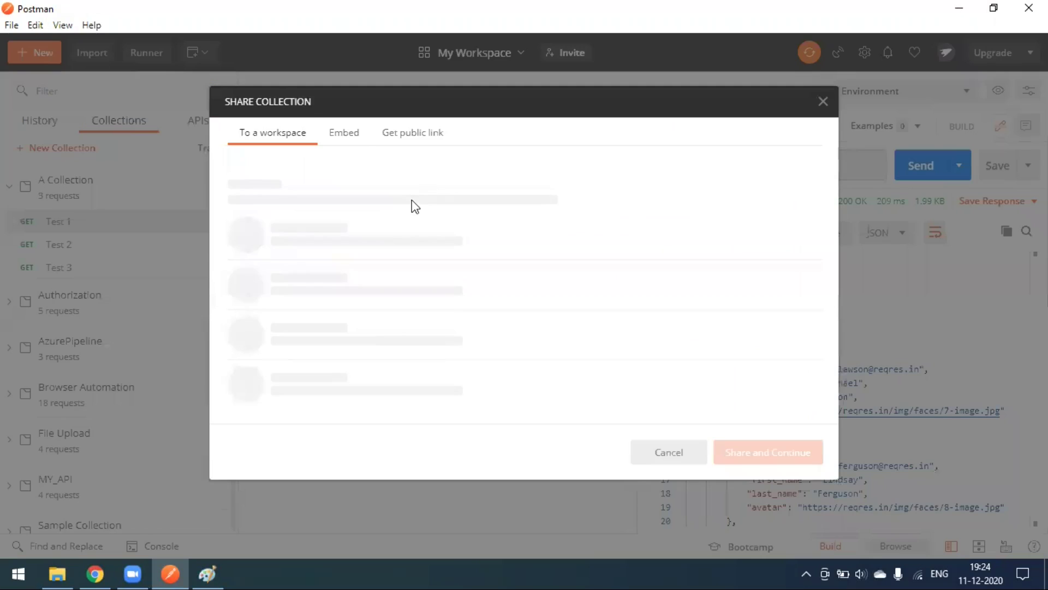
{"action": "left_click", "coordinate": [429, 139]}
{"action": "left_click", "coordinate": [551, 257]}
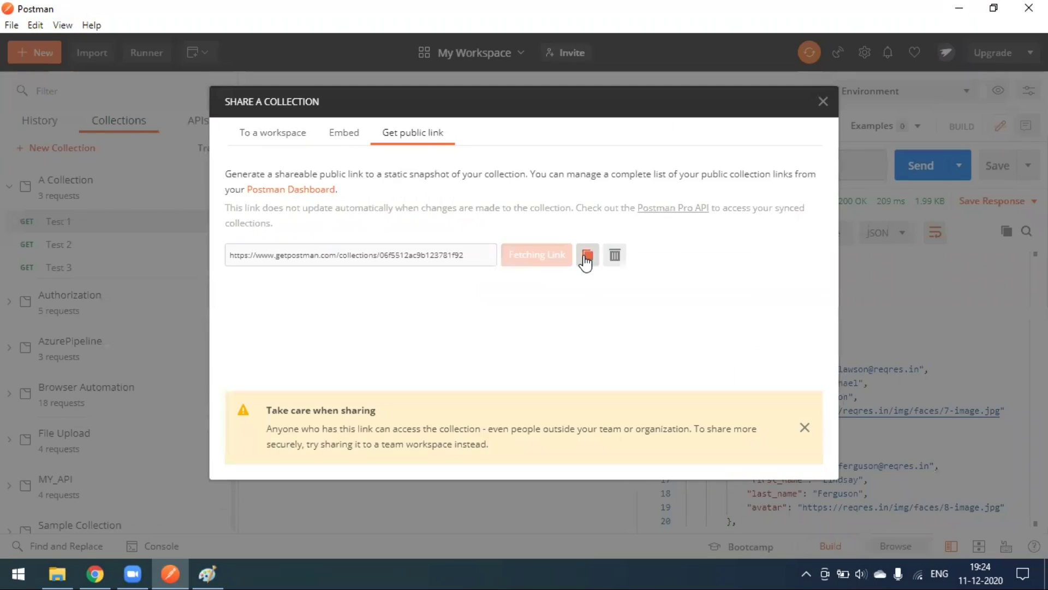
{"action": "left_click", "coordinate": [584, 257]}
{"action": "left_click", "coordinate": [823, 102]}
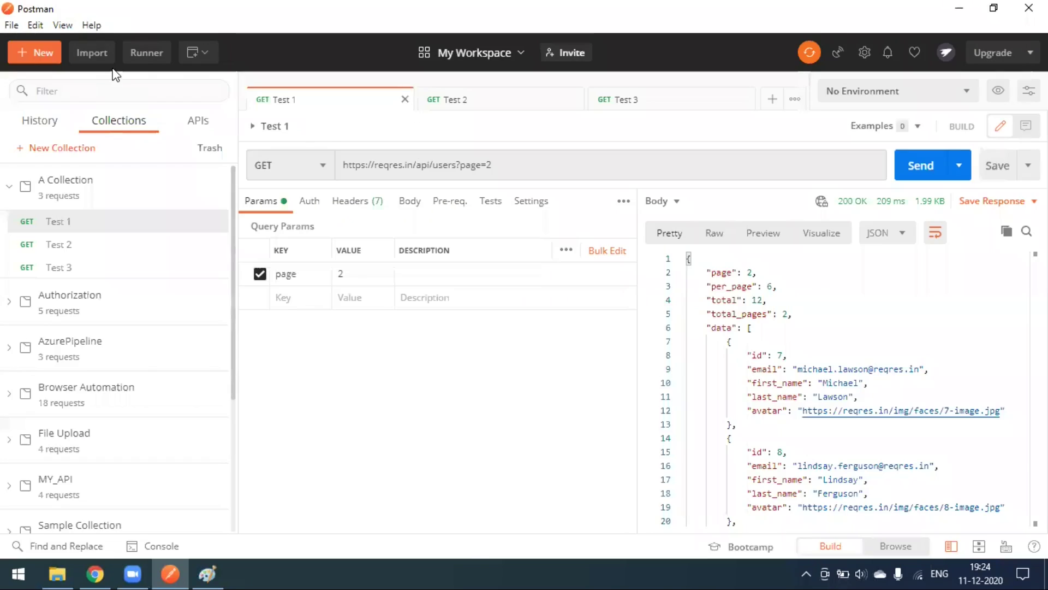
Step: Try to import A Collection from its copied public link, and dismiss the choice between replacing it and importing a copy
{"action": "left_click", "coordinate": [98, 54]}
{"action": "left_click", "coordinate": [354, 177]}
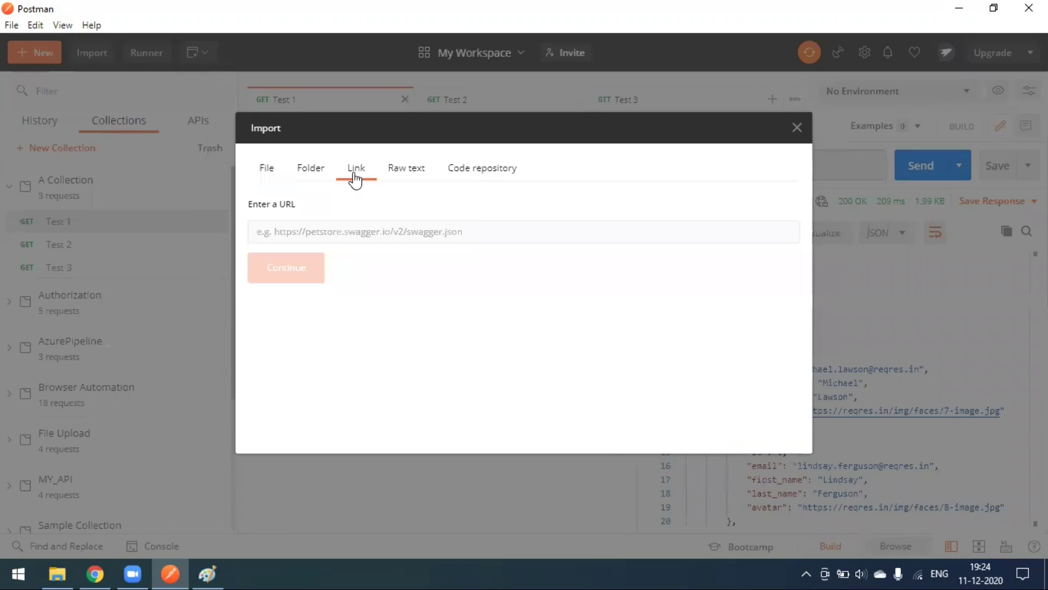
{"action": "left_click", "coordinate": [373, 232]}
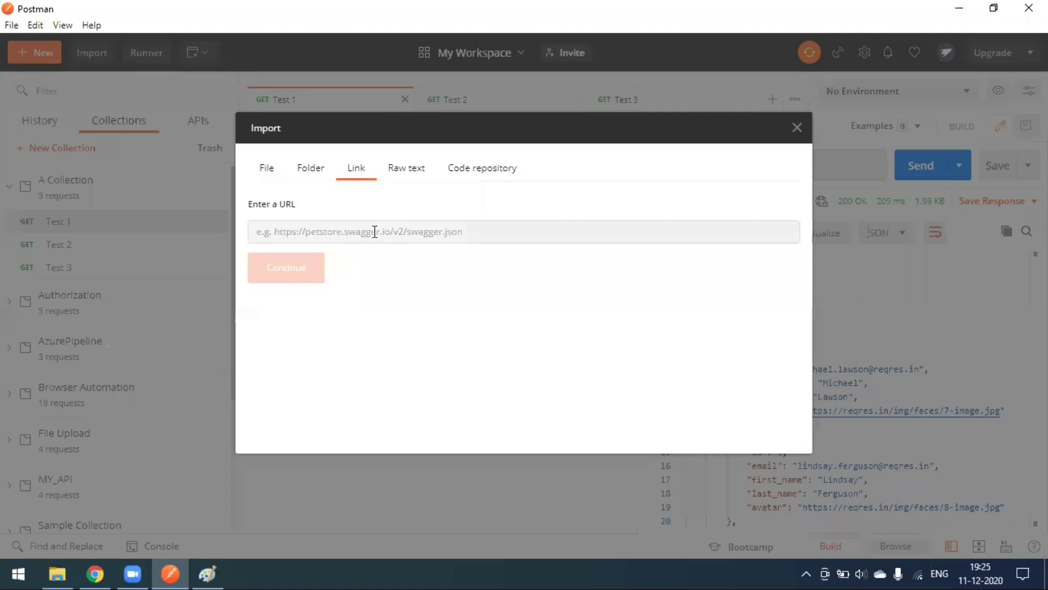
{"action": "key", "text": "ctrl+v"}
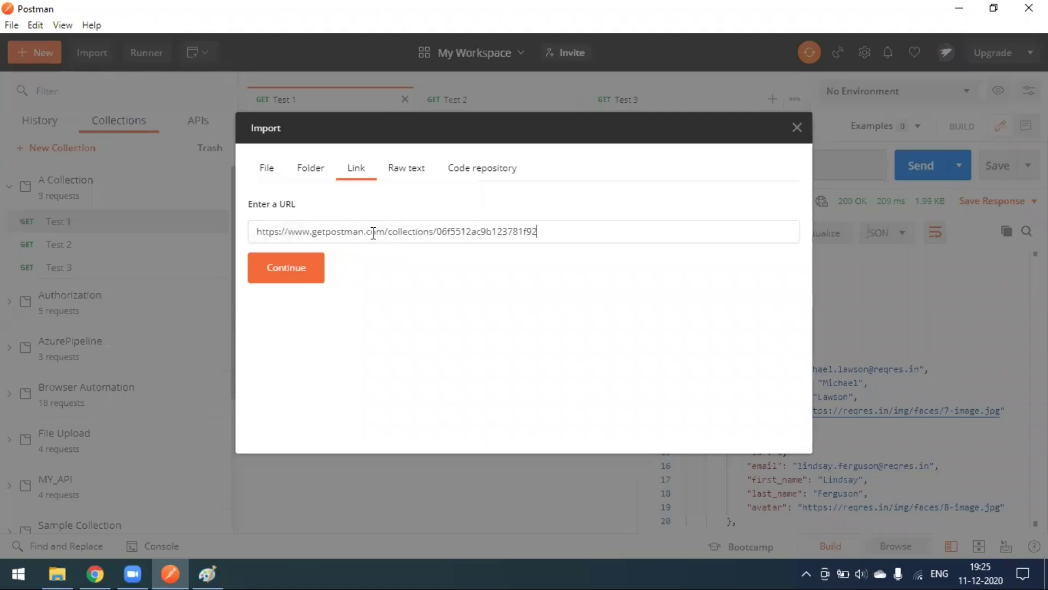
{"action": "left_click", "coordinate": [298, 273]}
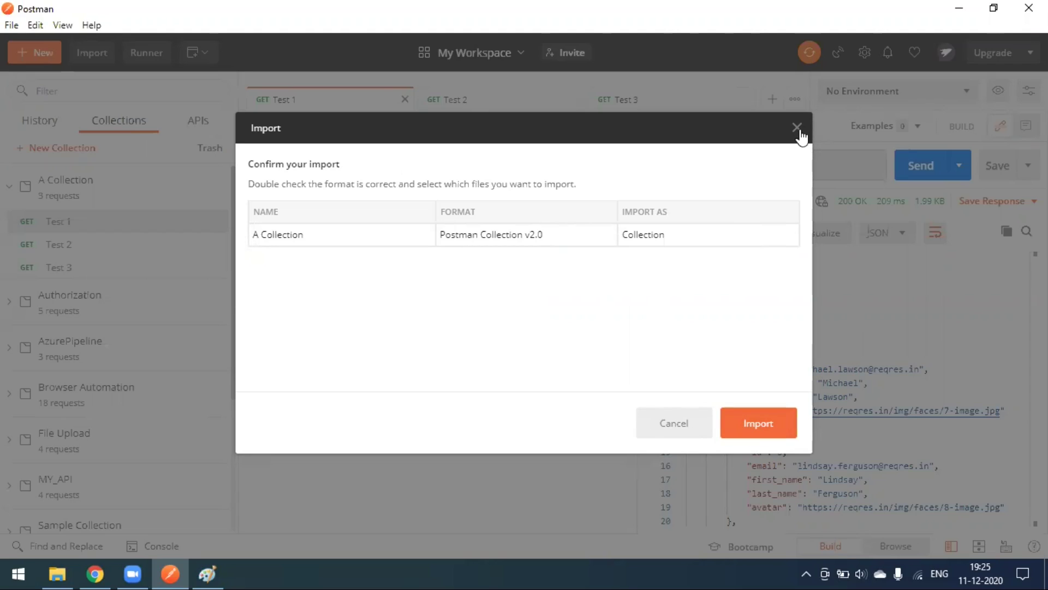
{"action": "left_click", "coordinate": [759, 423]}
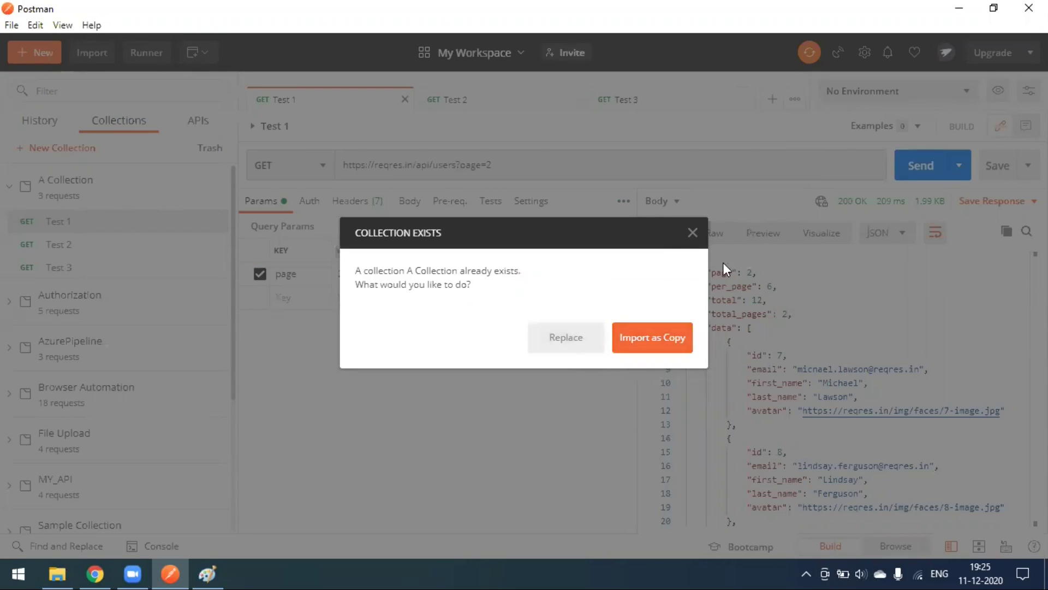
{"action": "left_click", "coordinate": [693, 233]}
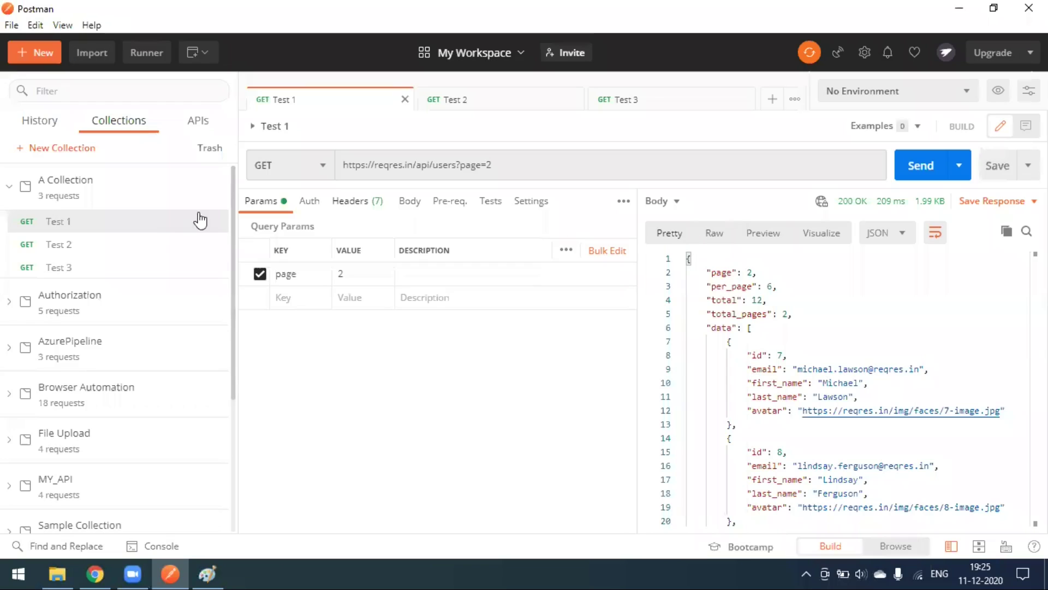
Step: Run A Collection from its overview with No Environment selected, and close the runner
{"action": "left_click", "coordinate": [217, 178]}
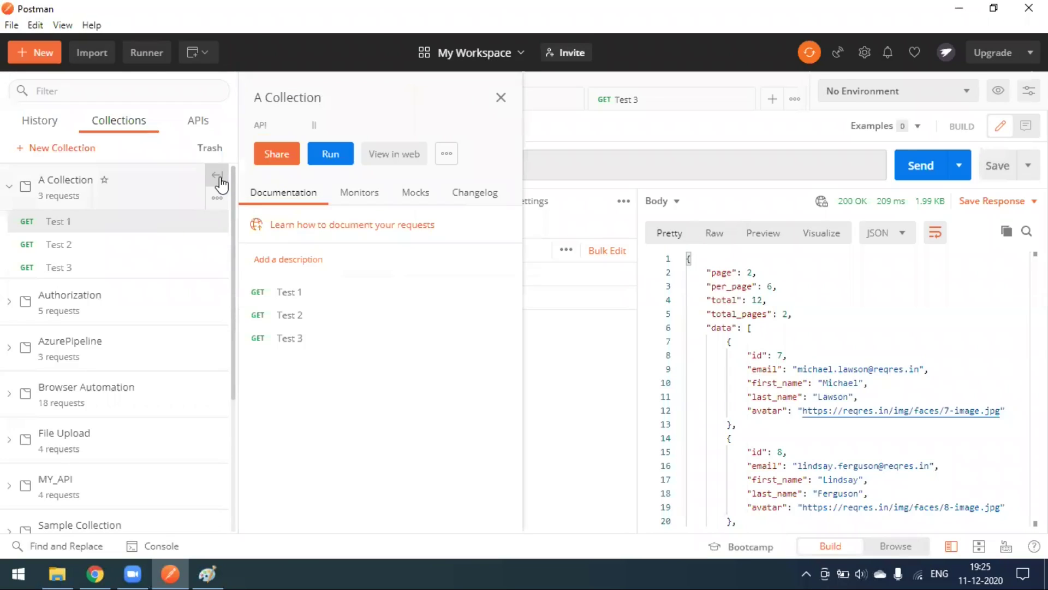
{"action": "left_click", "coordinate": [331, 157]}
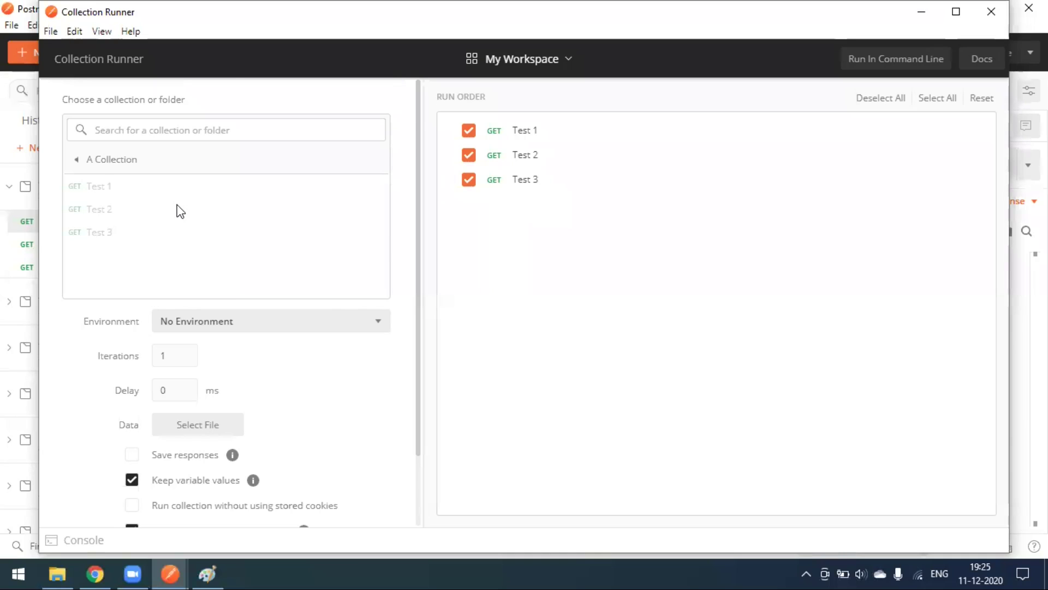
{"action": "scroll", "coordinate": [256, 288], "scroll_direction": "down", "scroll_amount": 2}
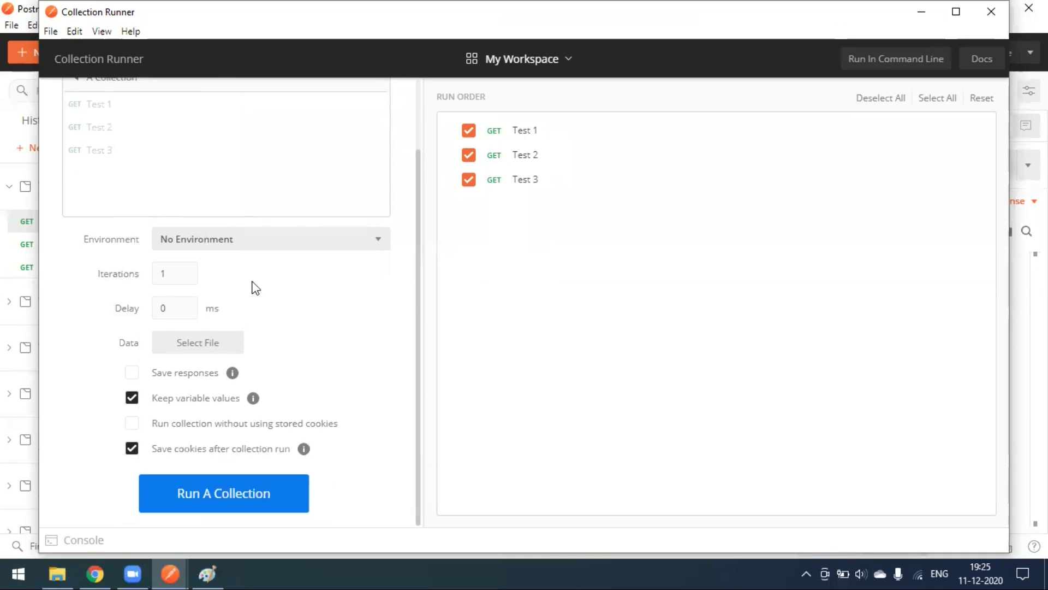
{"action": "left_click", "coordinate": [363, 244]}
{"action": "left_click", "coordinate": [381, 265]}
{"action": "left_click", "coordinate": [184, 308]}
{"action": "left_click", "coordinate": [252, 501]}
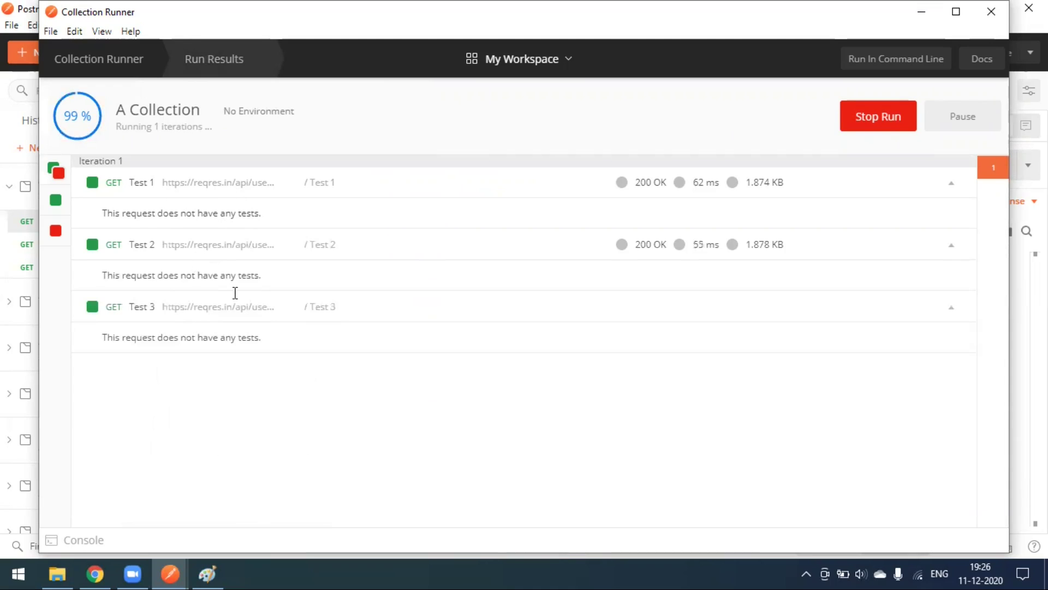
{"action": "left_click", "coordinate": [991, 12]}
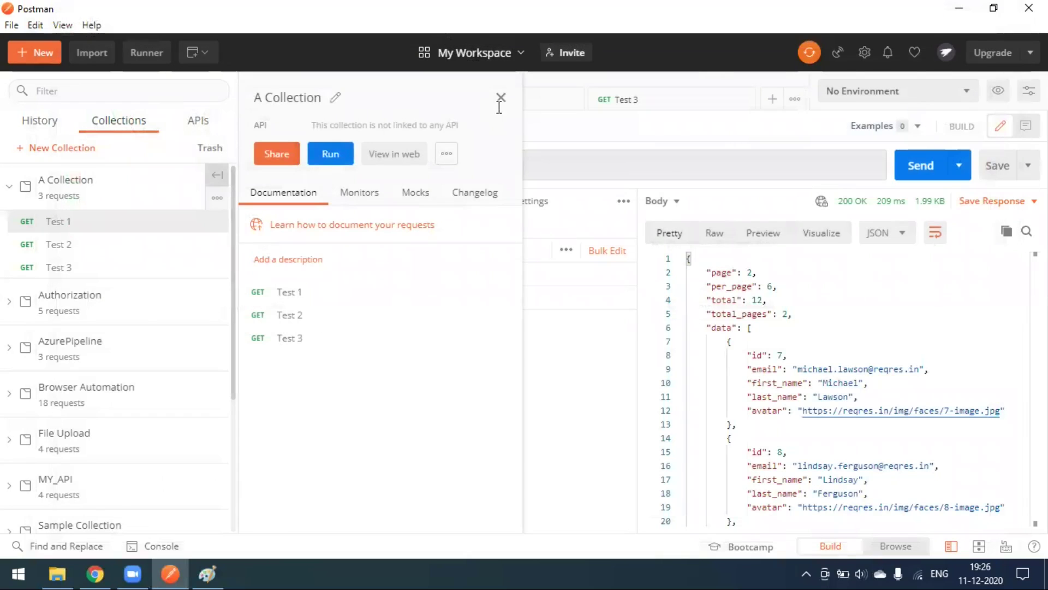
Step: Run A Collection again with the default runner settings and check the run summary and results
{"action": "left_click", "coordinate": [329, 148]}
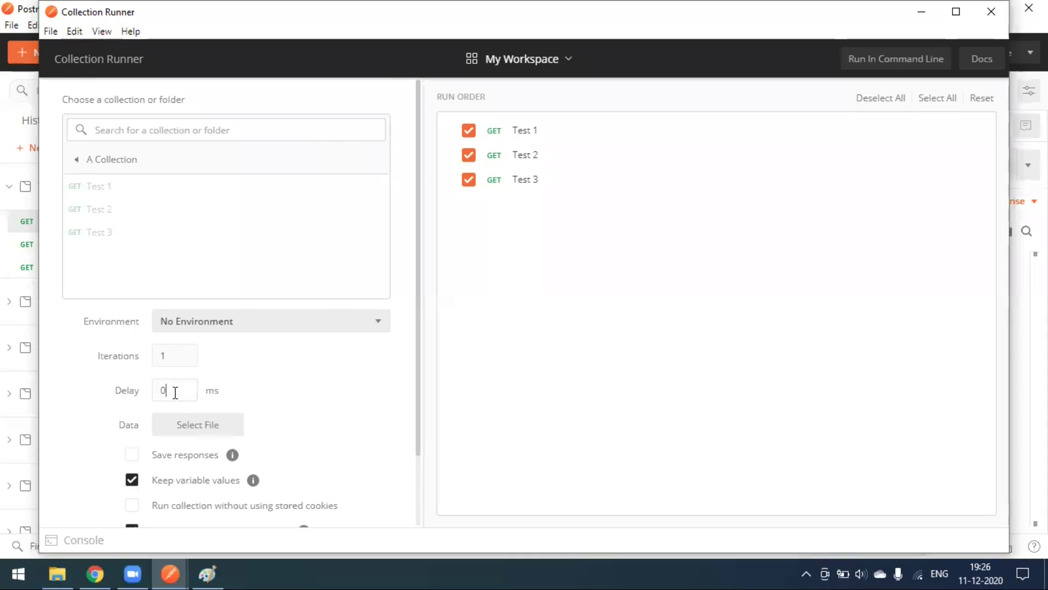
{"action": "scroll", "coordinate": [196, 447], "scroll_direction": "down", "scroll_amount": 3}
{"action": "left_click", "coordinate": [223, 497]}
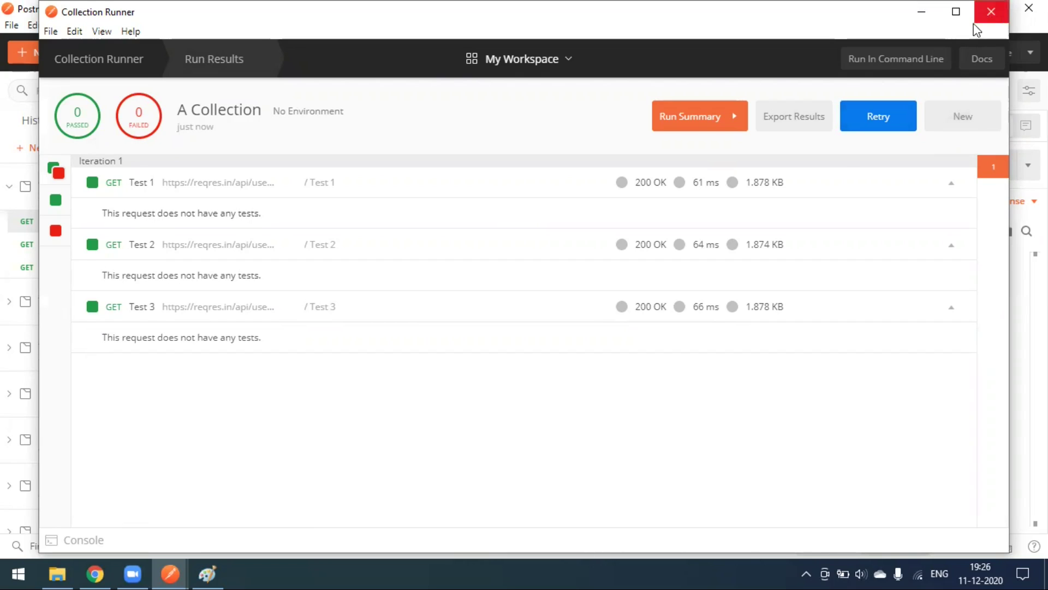
{"action": "left_click", "coordinate": [714, 124]}
{"action": "left_click", "coordinate": [219, 62]}
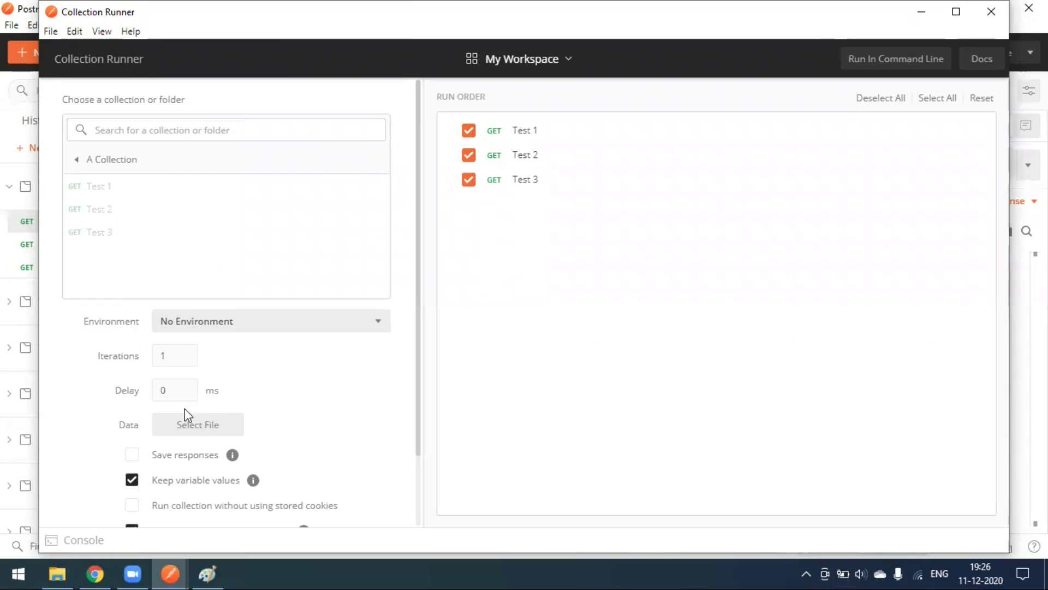
Step: Examine the delay and other run options in the Collection Runner, and close the runner and A Collection's overview
{"action": "double_click", "coordinate": [160, 390]}
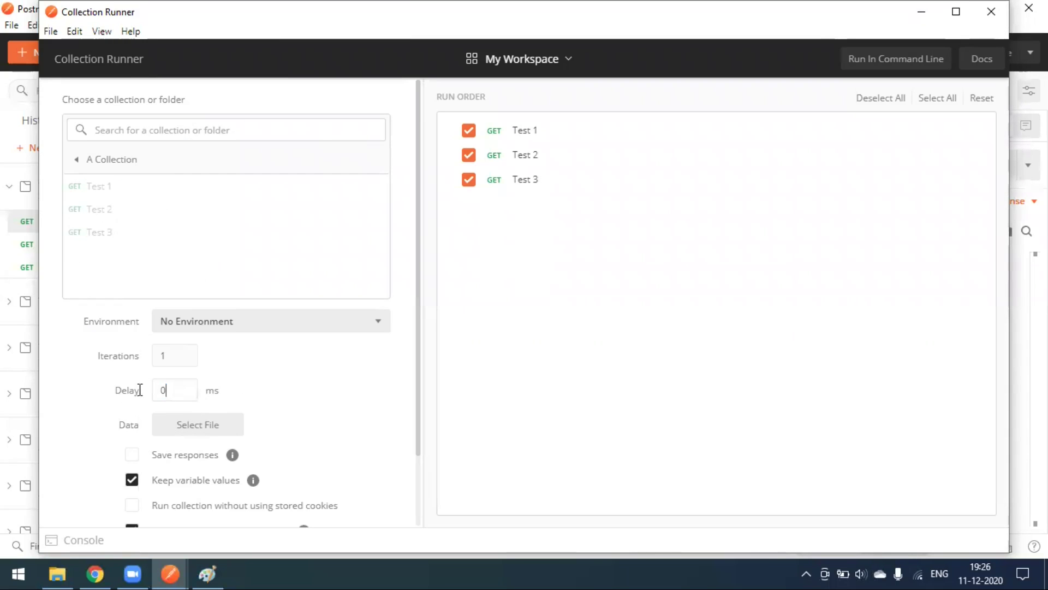
{"action": "left_click", "coordinate": [218, 391]}
{"action": "scroll", "coordinate": [280, 391], "scroll_direction": "down", "scroll_amount": 2}
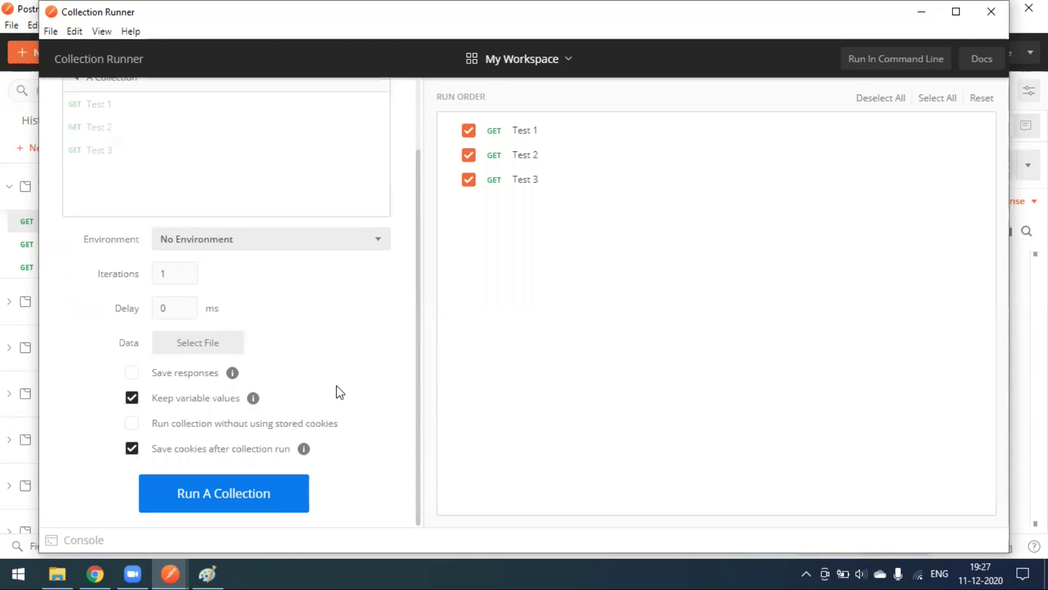
{"action": "scroll", "coordinate": [339, 392], "scroll_direction": "up", "scroll_amount": 2}
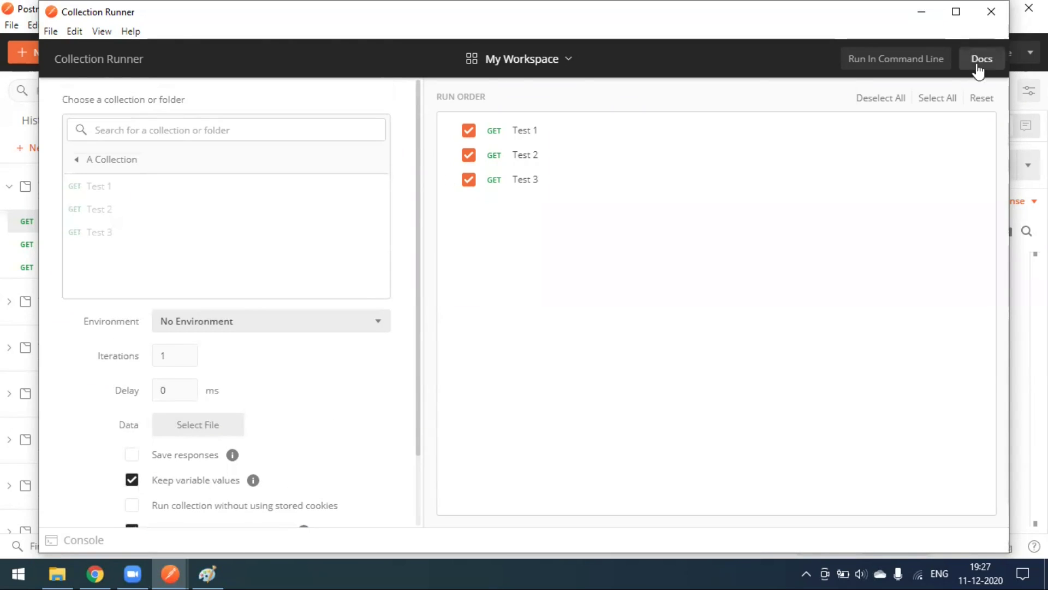
{"action": "left_click", "coordinate": [991, 11]}
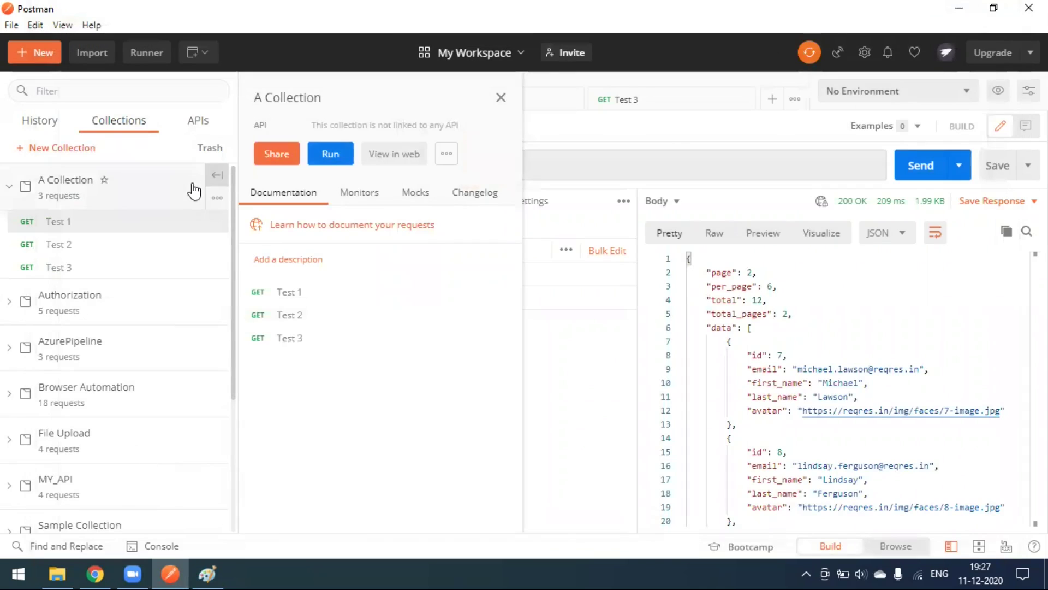
{"action": "left_click", "coordinate": [501, 98]}
{"action": "mouse_move", "coordinate": [164, 208]}
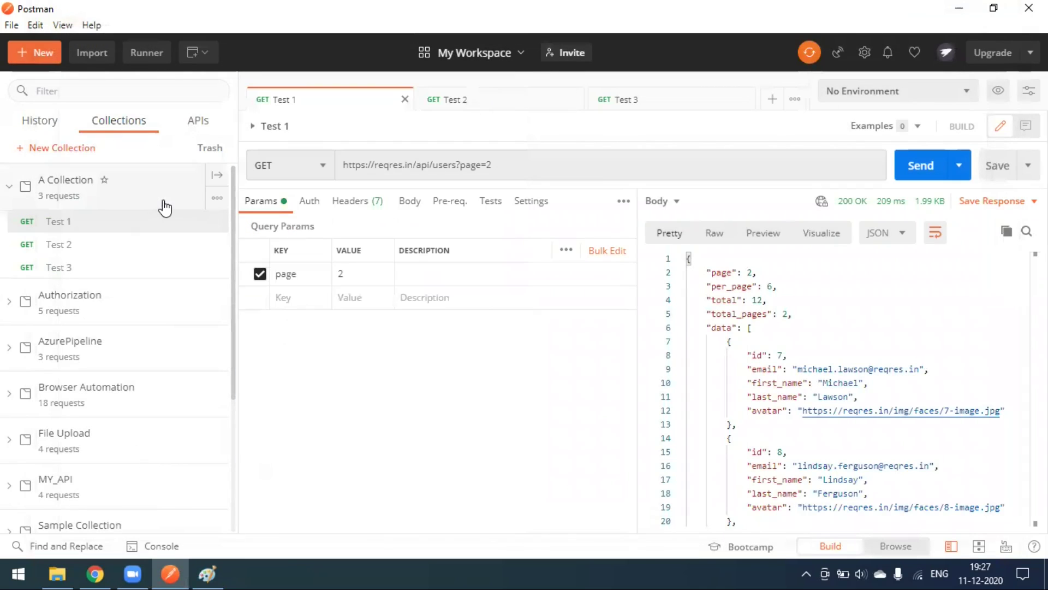